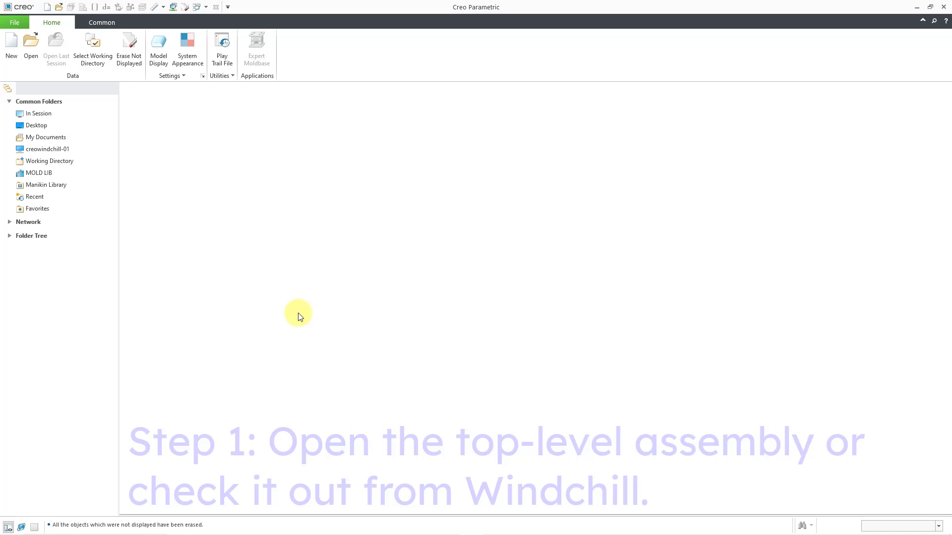
Open uav_propulsion.asm from the Embedded folder.
{"action": "left_click", "coordinate": [35, 61]}
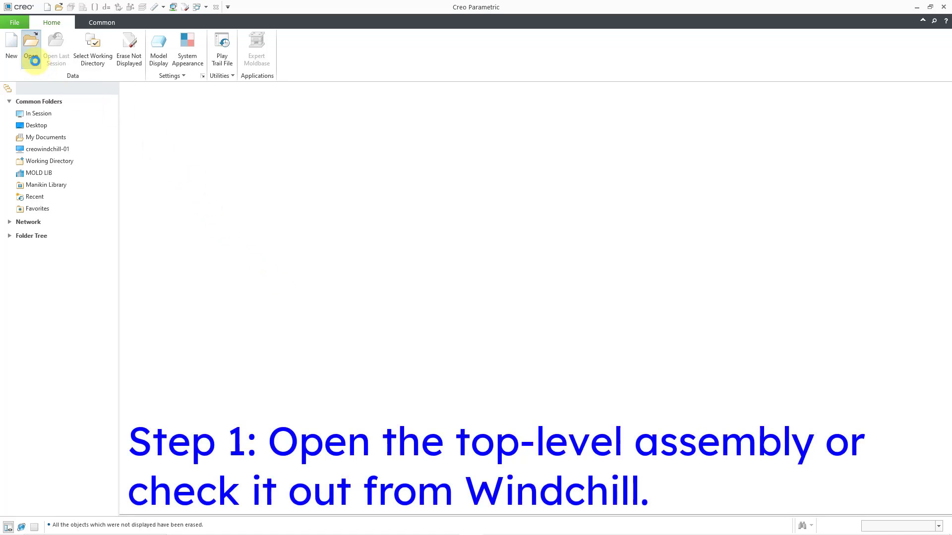
{"action": "left_click", "coordinate": [420, 219]}
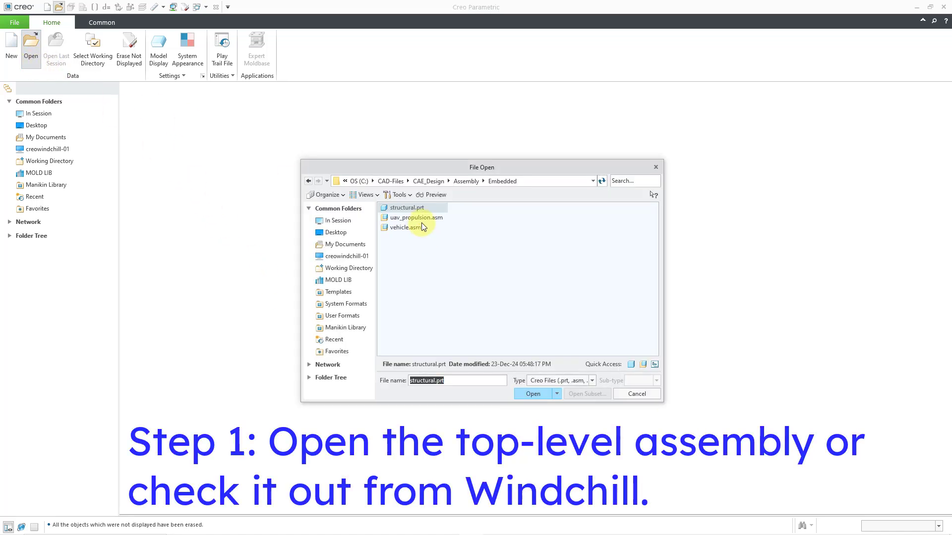
{"action": "double_click", "coordinate": [421, 218]}
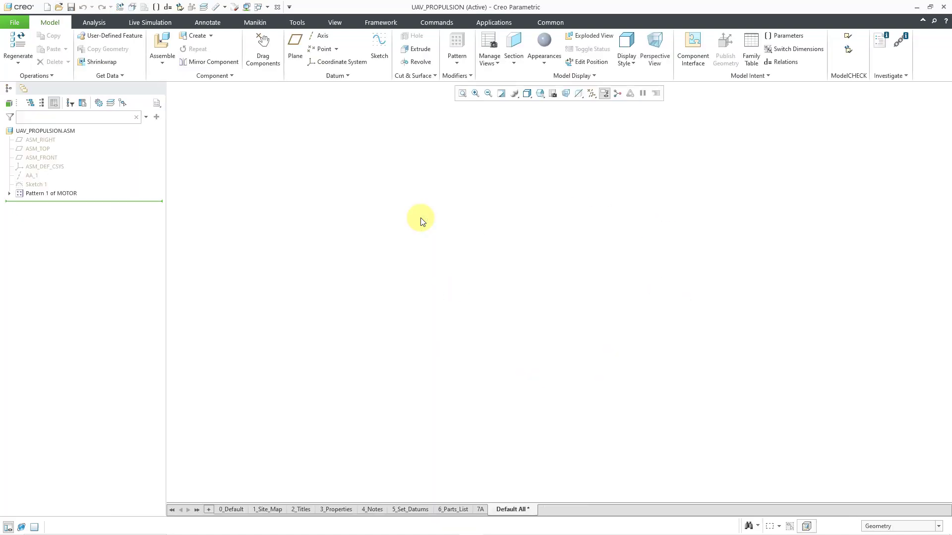
{"action": "scroll", "coordinate": [587, 252], "scroll_direction": "up", "scroll_amount": 3}
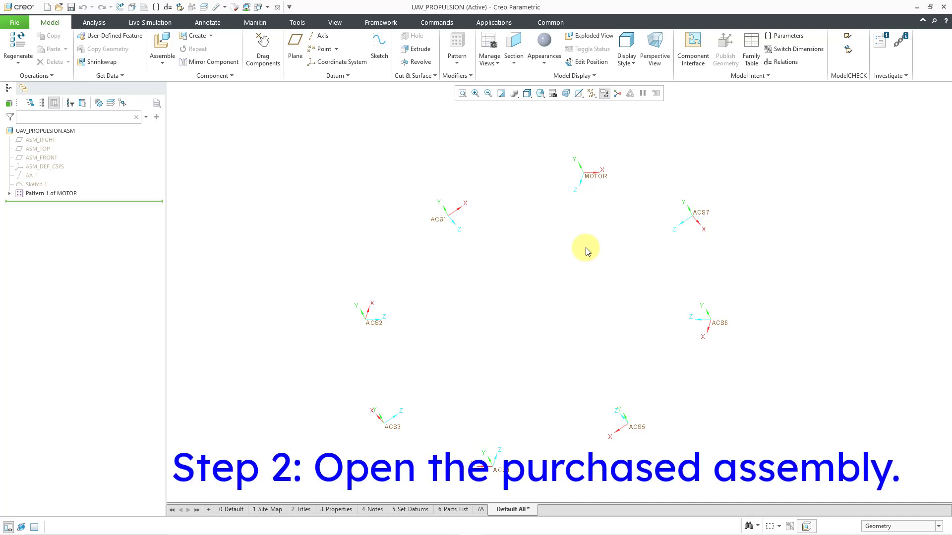
Set the file type to All Files (*) and start importing F40.STEP.
{"action": "left_click", "coordinate": [59, 8]}
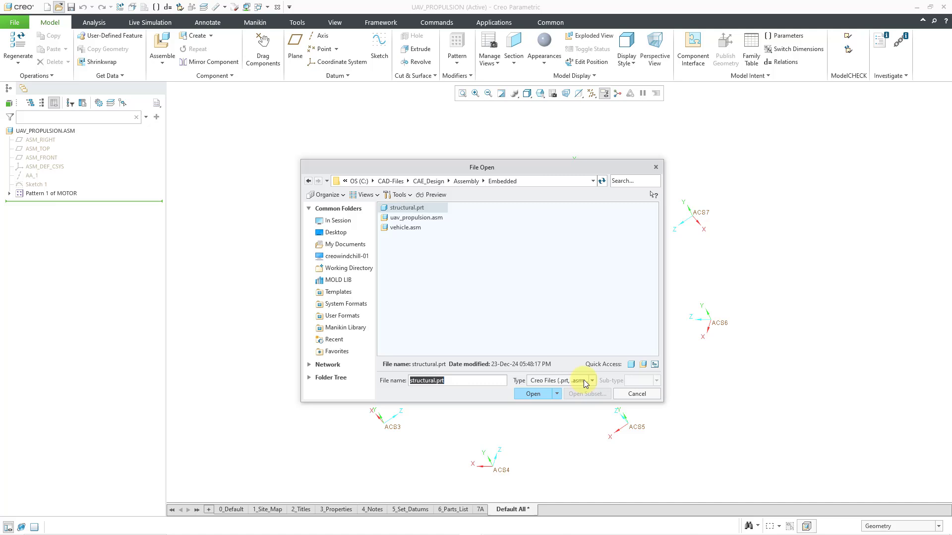
{"action": "left_click", "coordinate": [583, 380]}
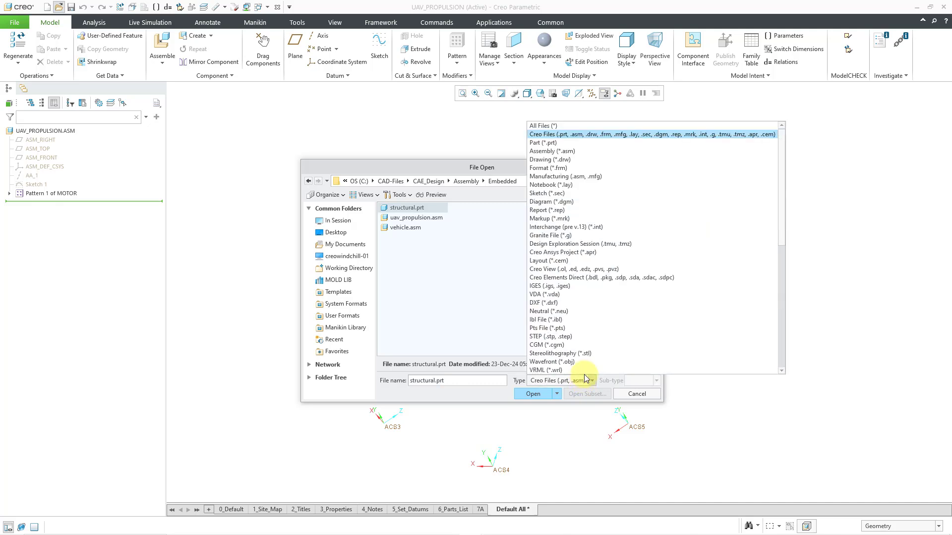
{"action": "left_click", "coordinate": [543, 126]}
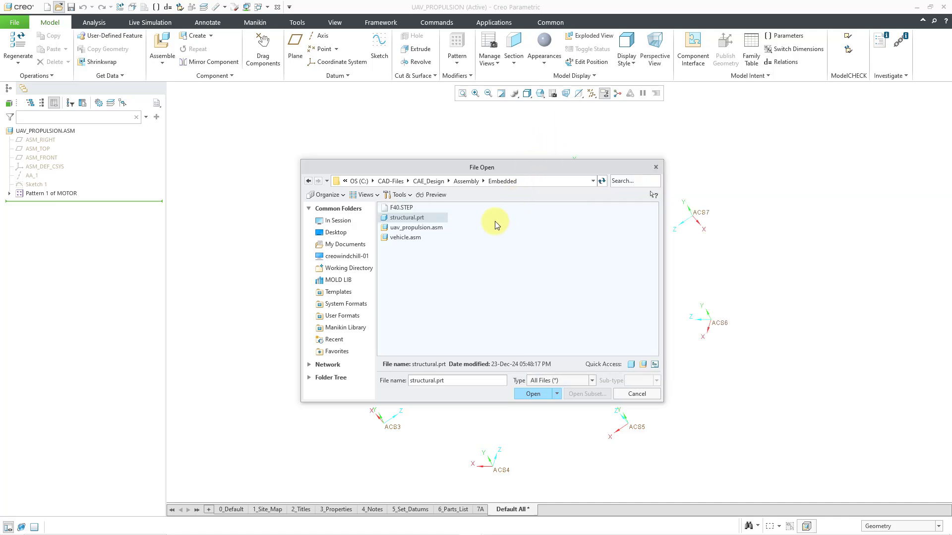
{"action": "left_click", "coordinate": [403, 208]}
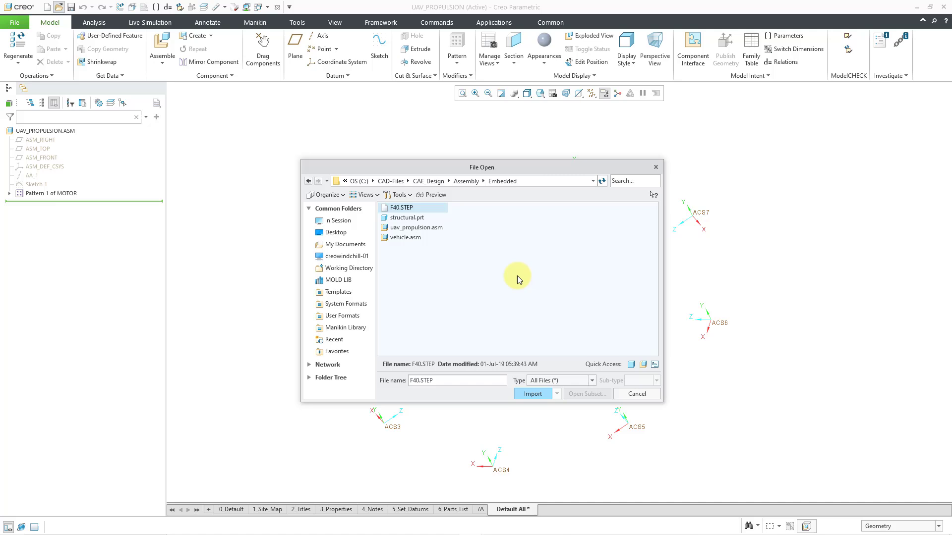
{"action": "left_click", "coordinate": [534, 394]}
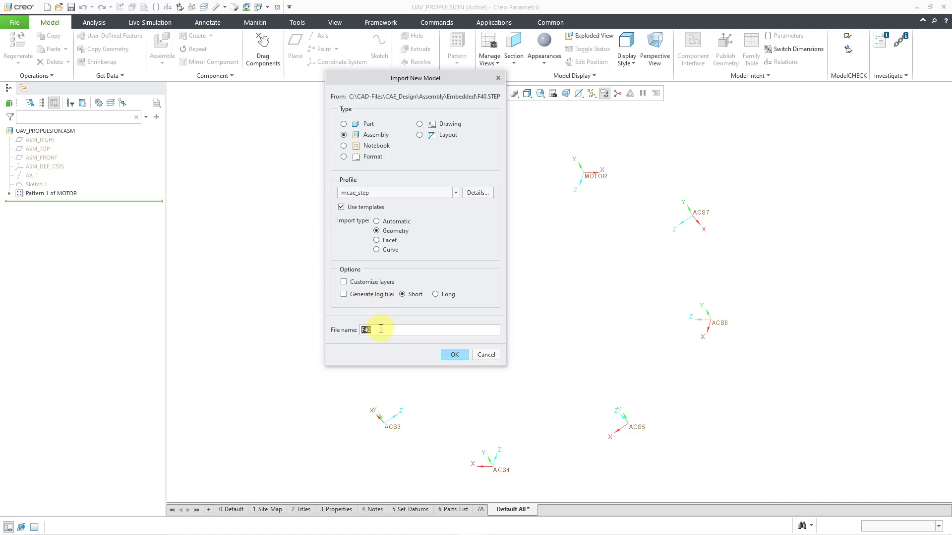
Import F40 as an assembly and turn off Csys Display in the datum filters.
{"action": "left_click", "coordinate": [454, 355]}
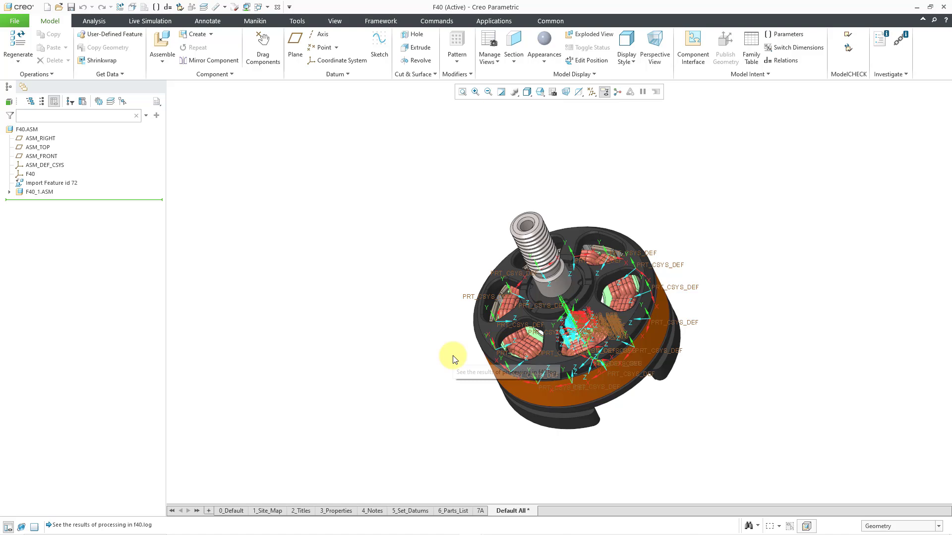
{"action": "left_click", "coordinate": [591, 91]}
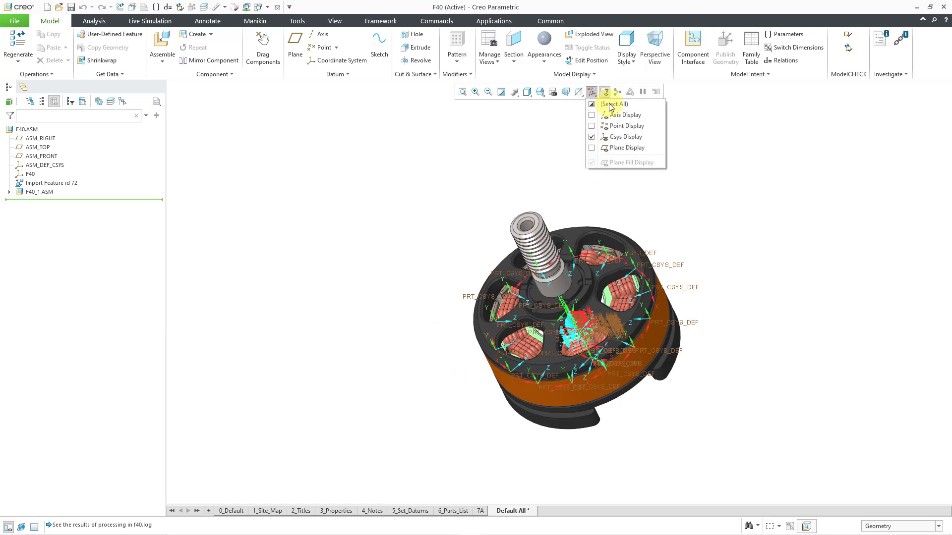
{"action": "left_click", "coordinate": [625, 136]}
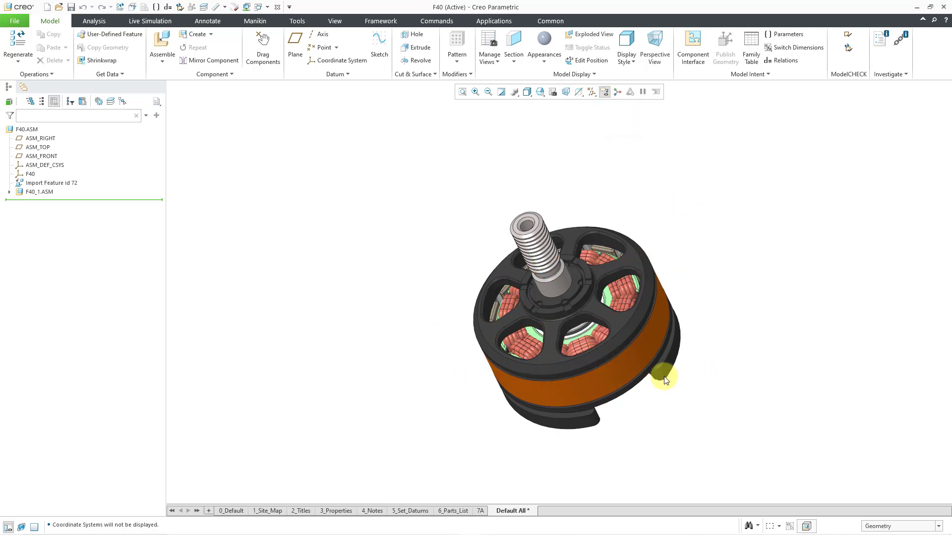
{"action": "scroll", "coordinate": [622, 340], "scroll_direction": "down", "scroll_amount": 3}
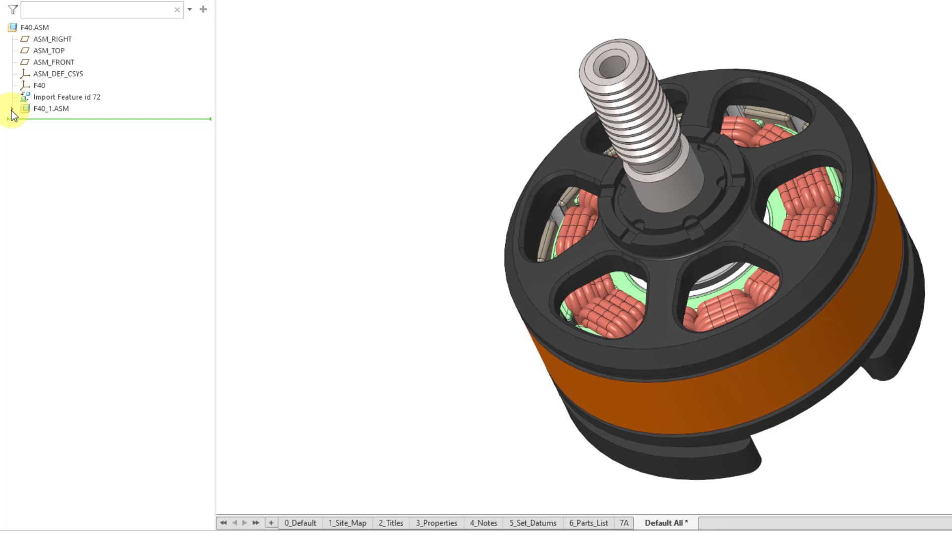
Expand F40_1.ASM, STATOR_F40.ASM and ROTOR_F40_CW.ASM in the model tree.
{"action": "left_click", "coordinate": [11, 110]}
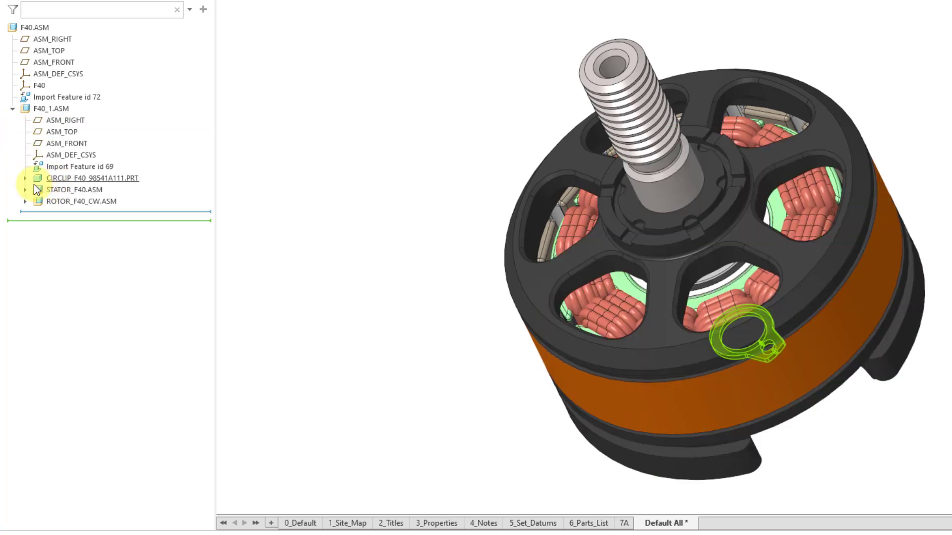
{"action": "left_click", "coordinate": [24, 191]}
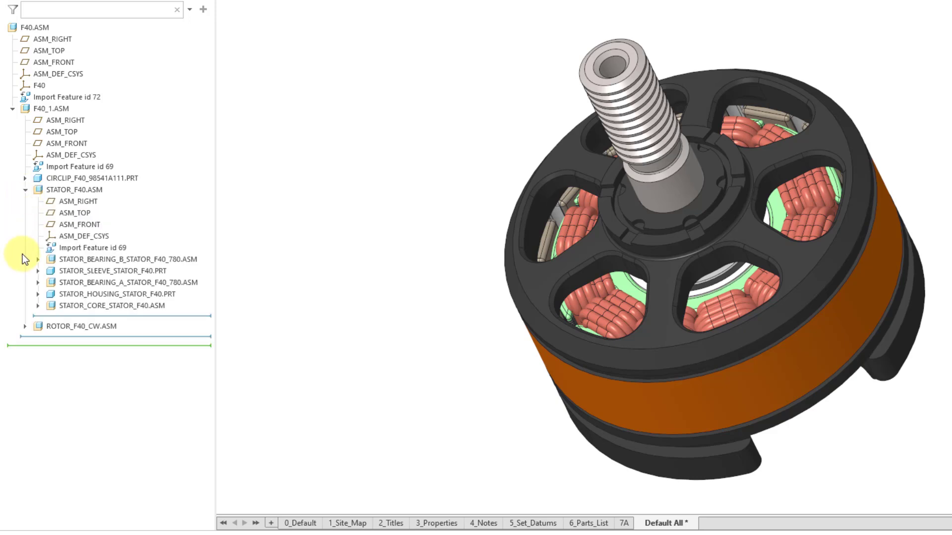
{"action": "left_click", "coordinate": [24, 327]}
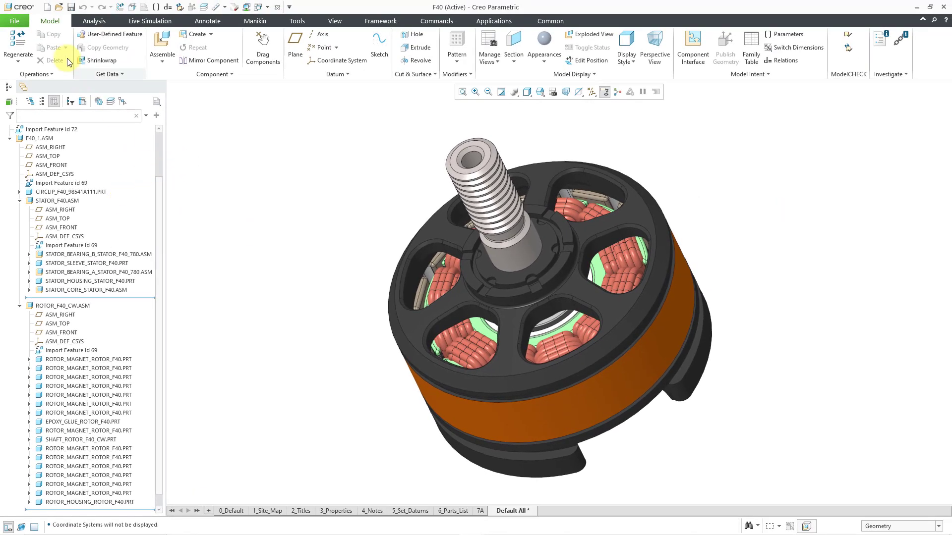
Run an interactive Top Level ModelCHECK on F40.ASM, review the Information entries, and close the report.
{"action": "left_click", "coordinate": [16, 22]}
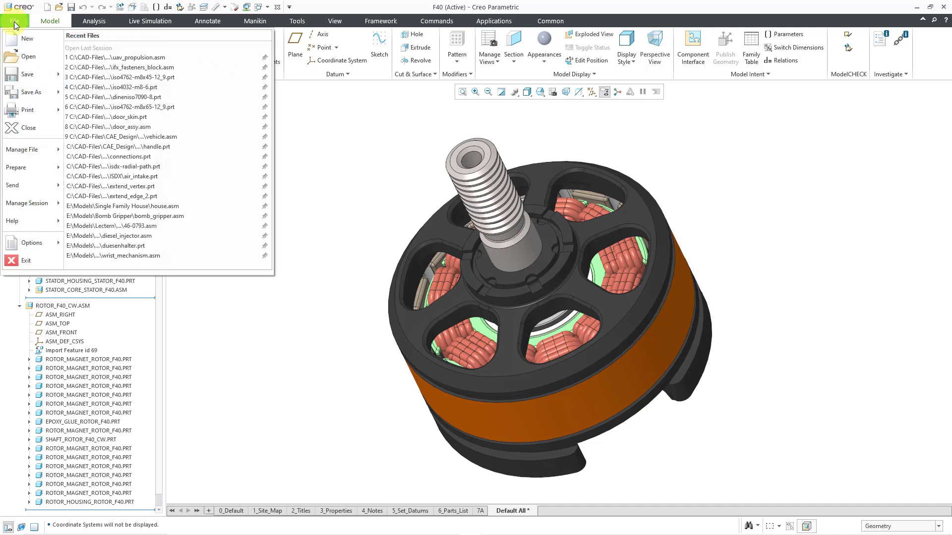
{"action": "mouse_move", "coordinate": [28, 170]}
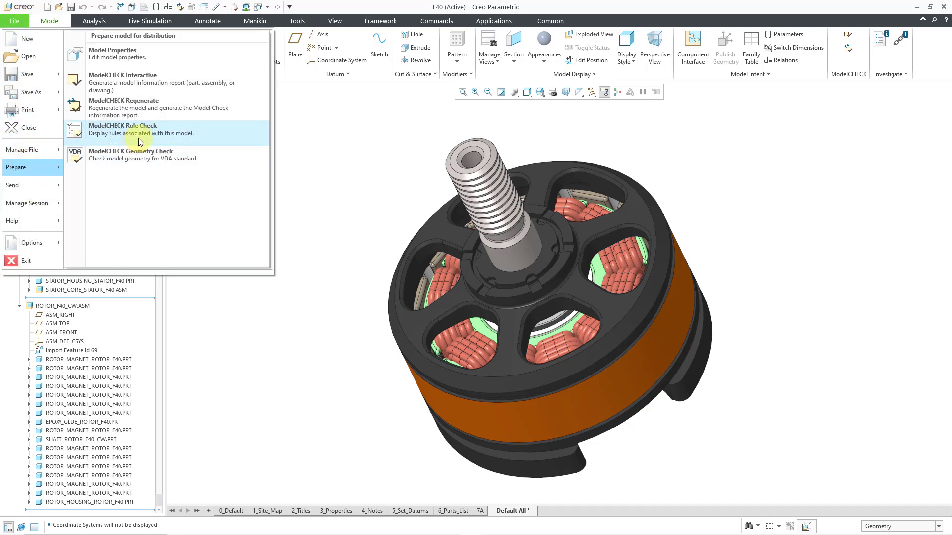
{"action": "left_click", "coordinate": [146, 88]}
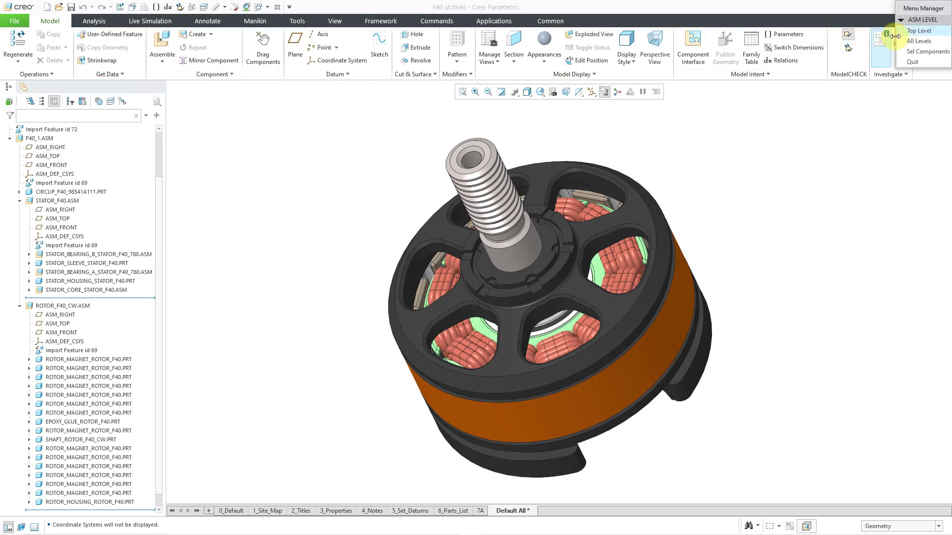
{"action": "left_click", "coordinate": [930, 31]}
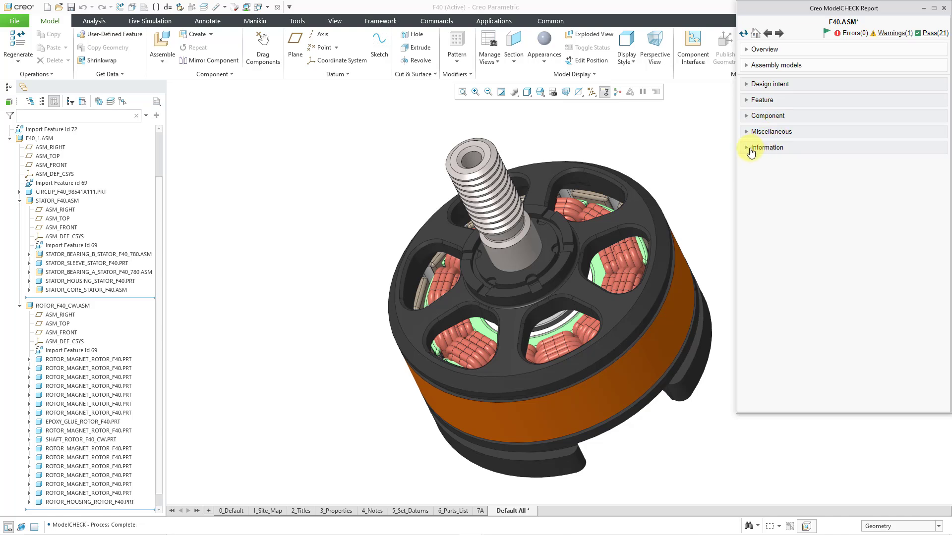
{"action": "left_click", "coordinate": [747, 149]}
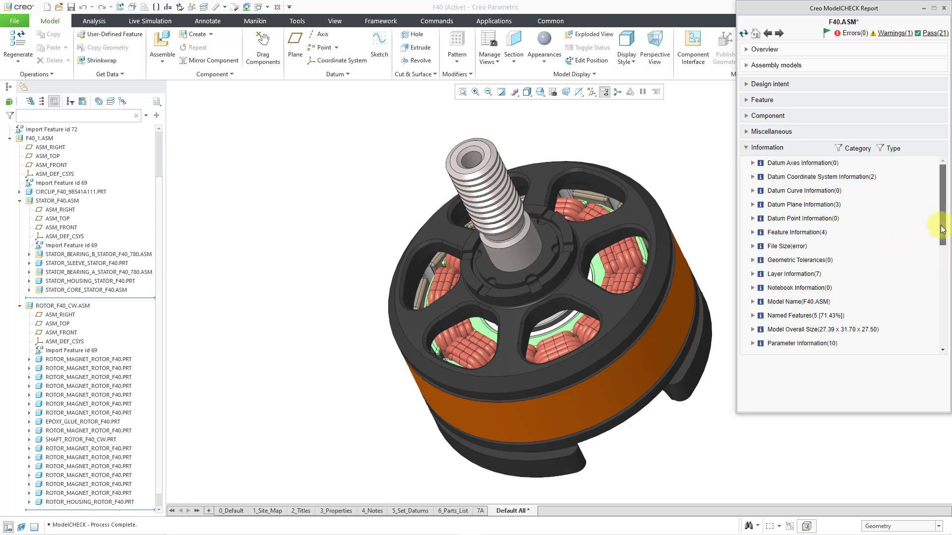
{"action": "left_click_drag", "start_coordinate": [942, 229], "coordinate": [923, 319]}
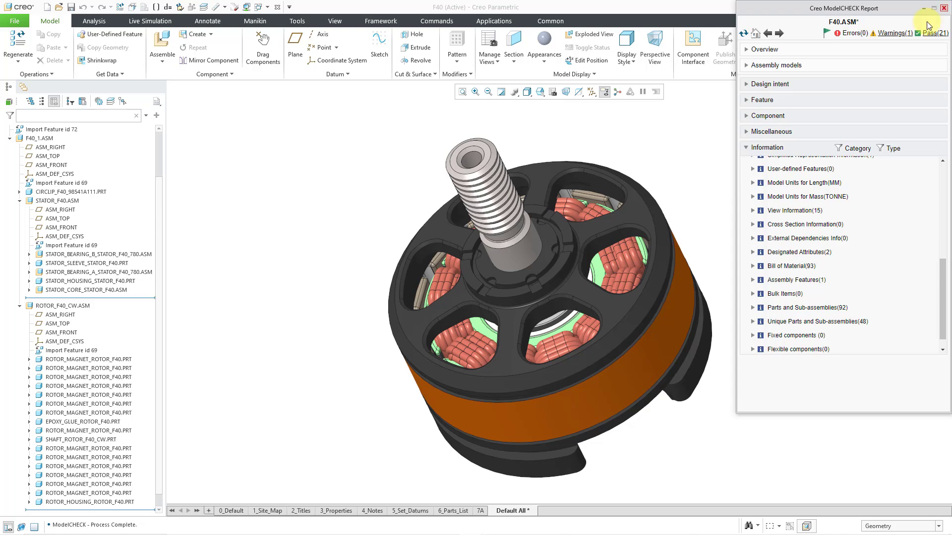
{"action": "left_click", "coordinate": [943, 10]}
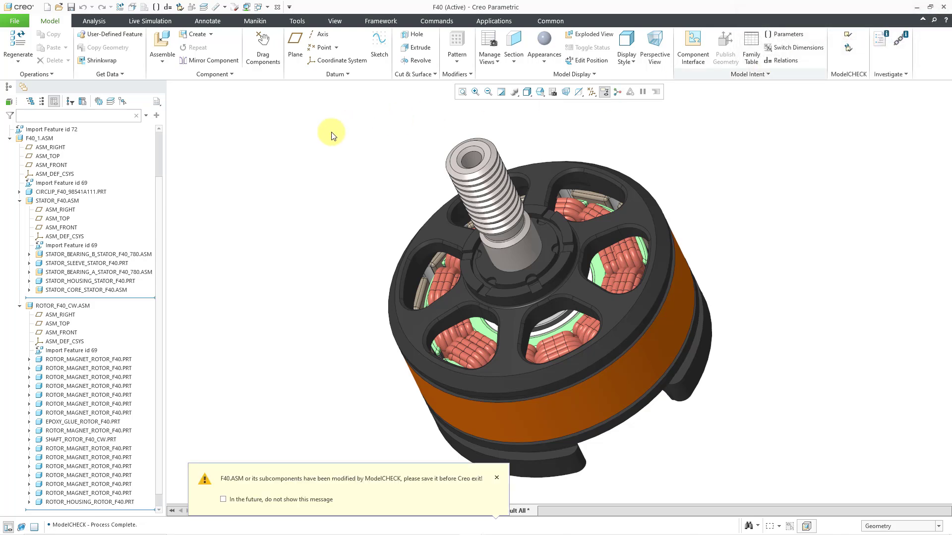
Dismiss the save reminder and choose Inseparable Assemblies > Make Inseparable for F40.ASM.
{"action": "left_click", "coordinate": [496, 478]}
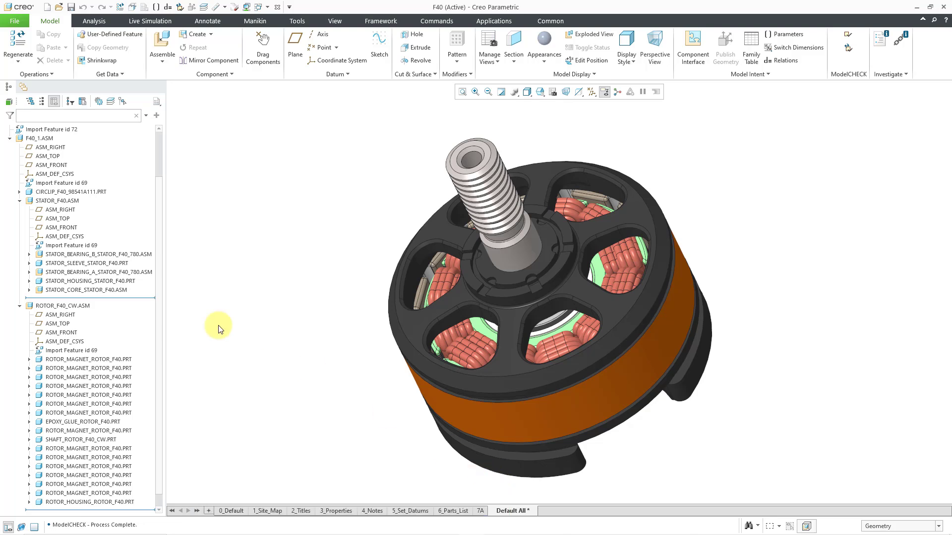
{"action": "left_click_drag", "start_coordinate": [159, 205], "coordinate": [160, 142]}
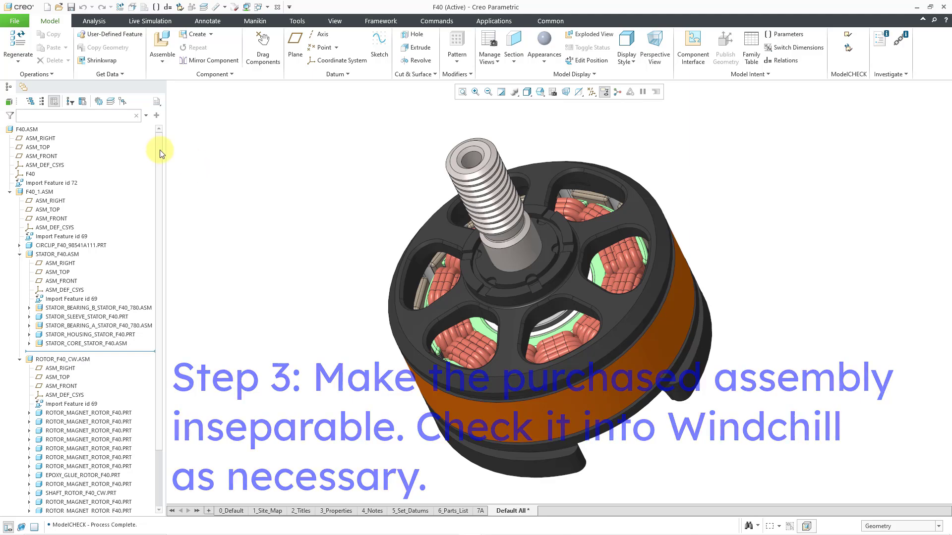
{"action": "left_click", "coordinate": [28, 130]}
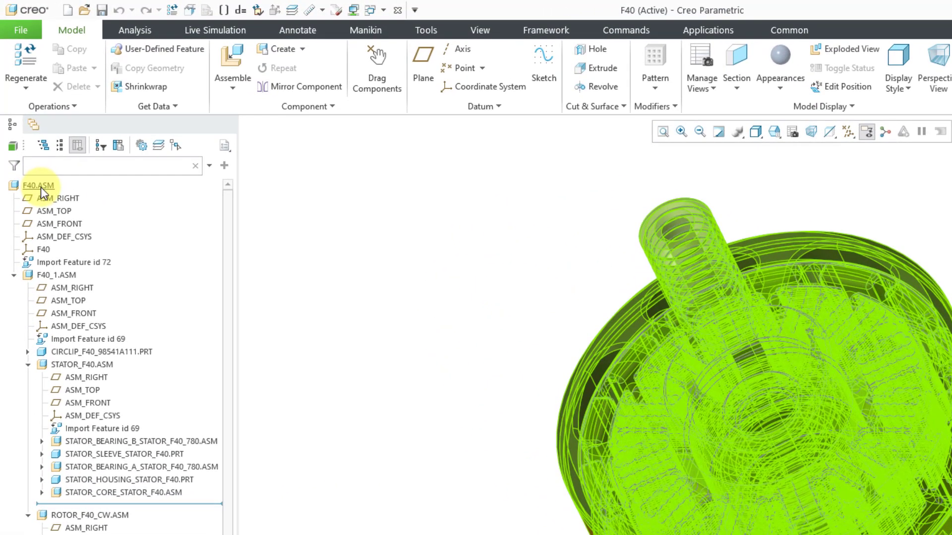
{"action": "right_click", "coordinate": [41, 189]}
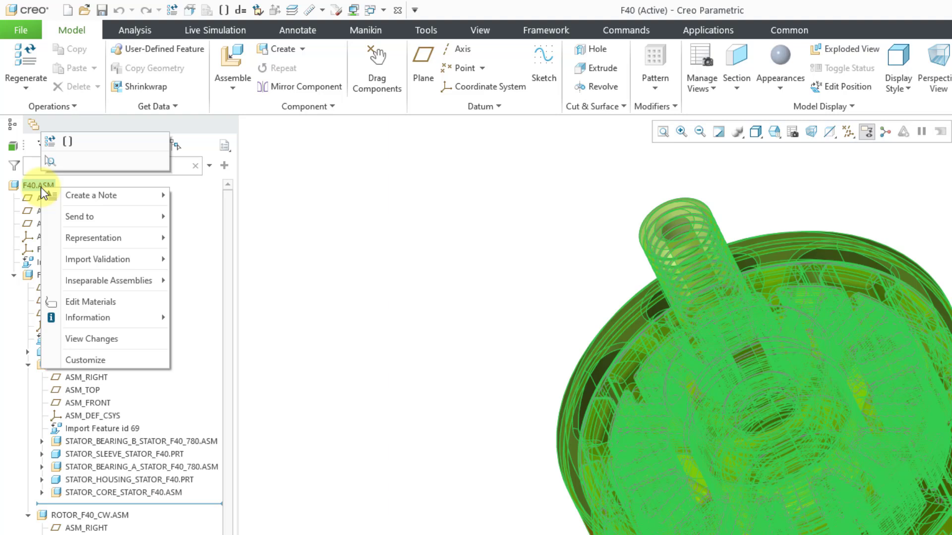
{"action": "mouse_move", "coordinate": [111, 281]}
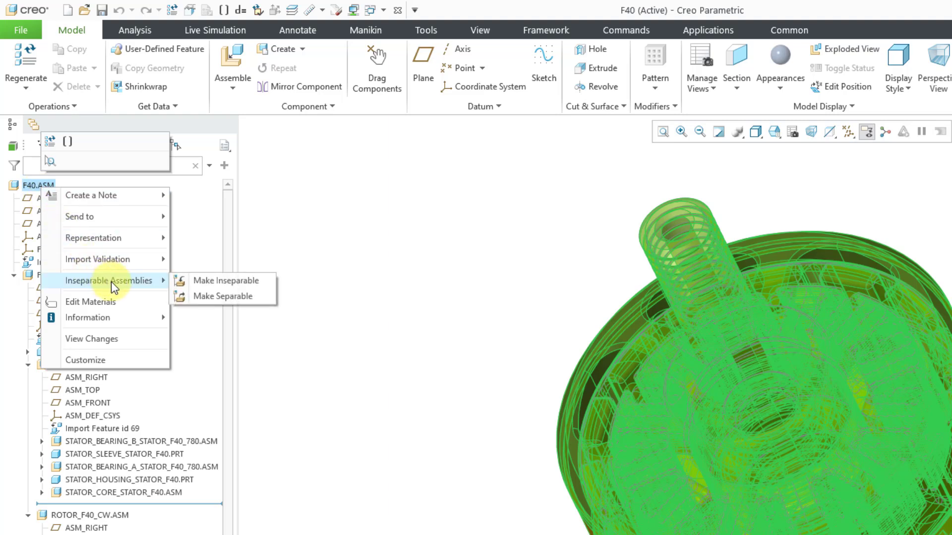
{"action": "left_click", "coordinate": [242, 281]}
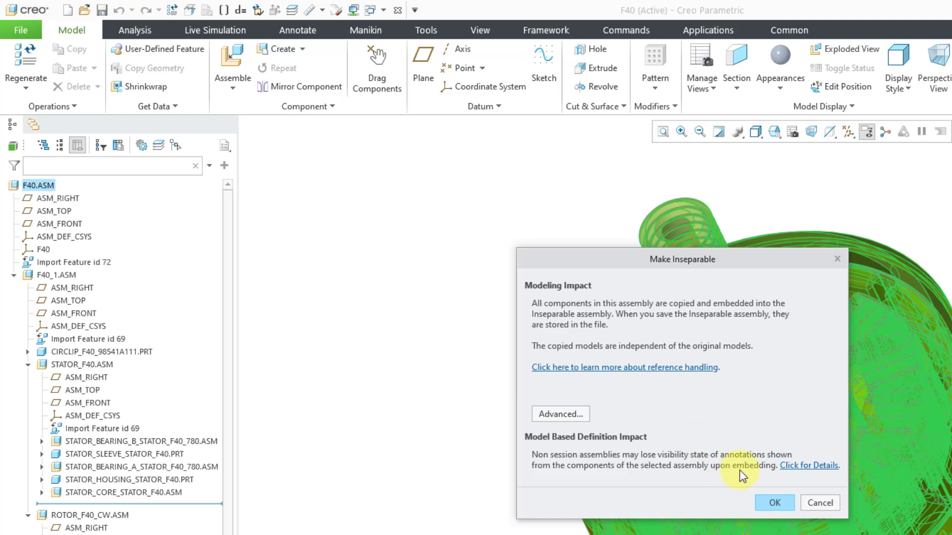
Confirm Make Inseparable, check the embedded F40_1 sub-assembly, and save F40.ASM.
{"action": "left_click", "coordinate": [773, 502]}
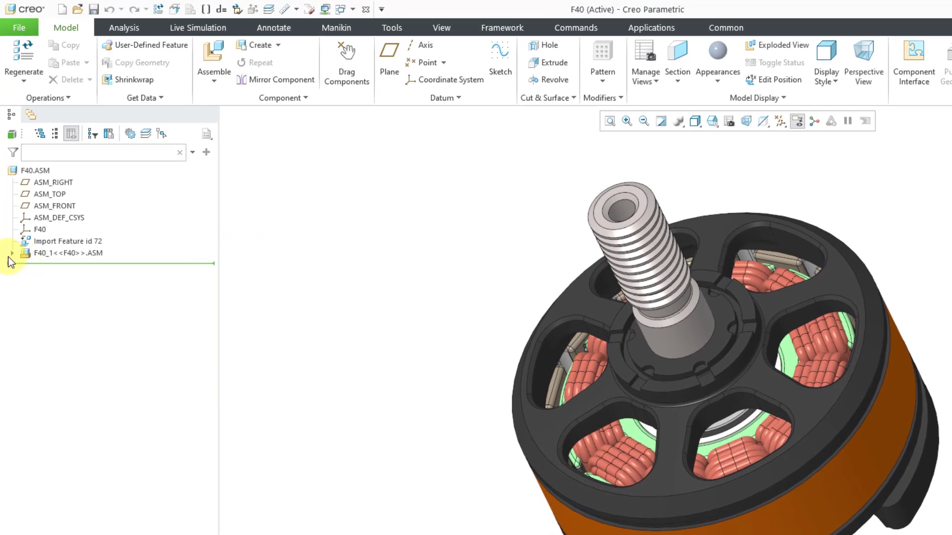
{"action": "left_click", "coordinate": [11, 254]}
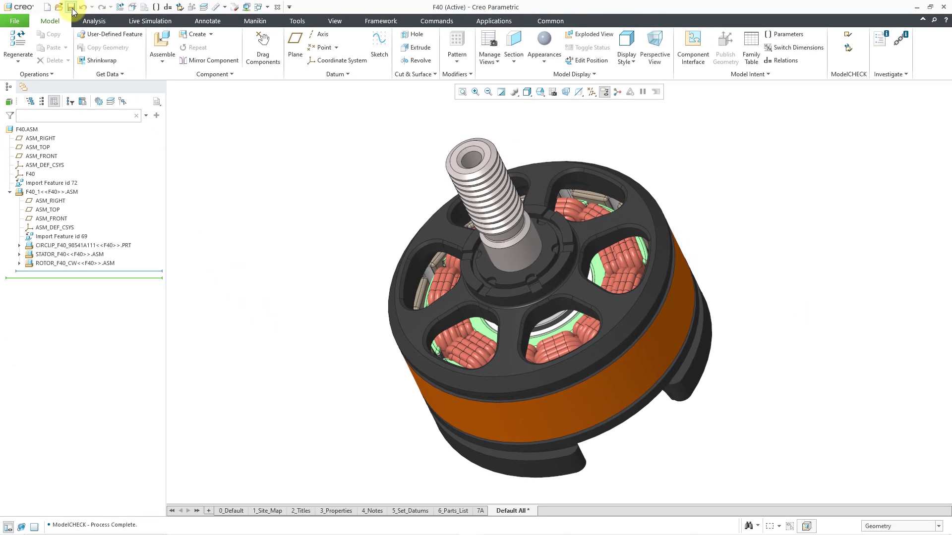
{"action": "left_click", "coordinate": [72, 7]}
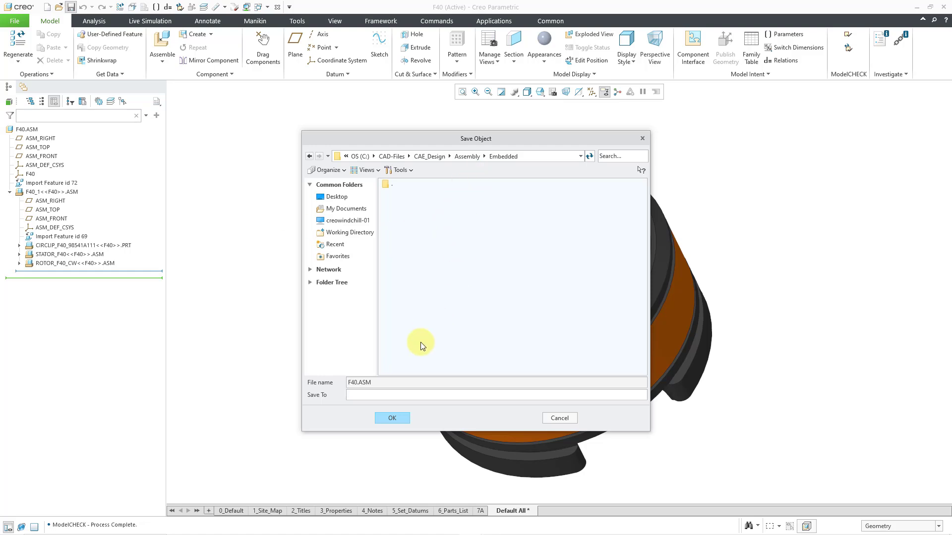
{"action": "left_click", "coordinate": [392, 418]}
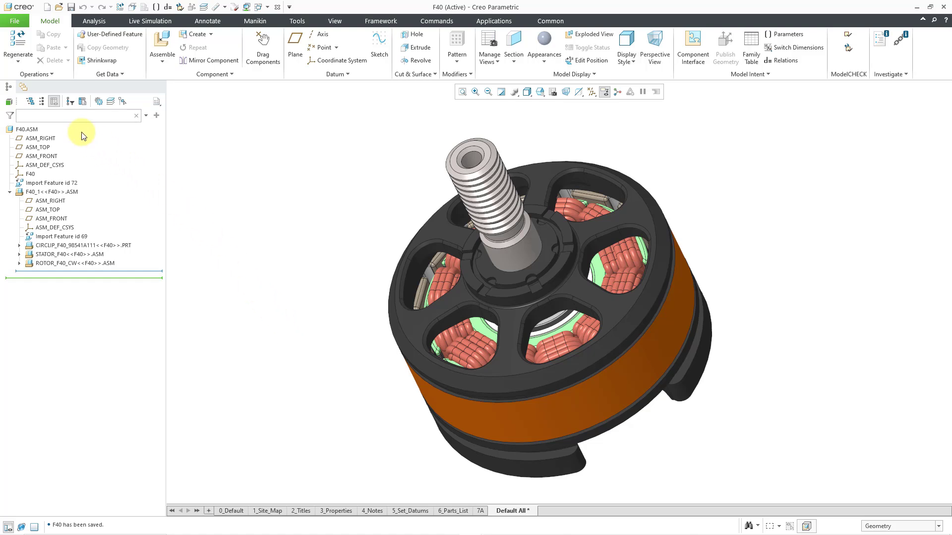
Check the Working Directory listing for f40.asm in the Folder Browser, then return to the model.
{"action": "left_click", "coordinate": [25, 90]}
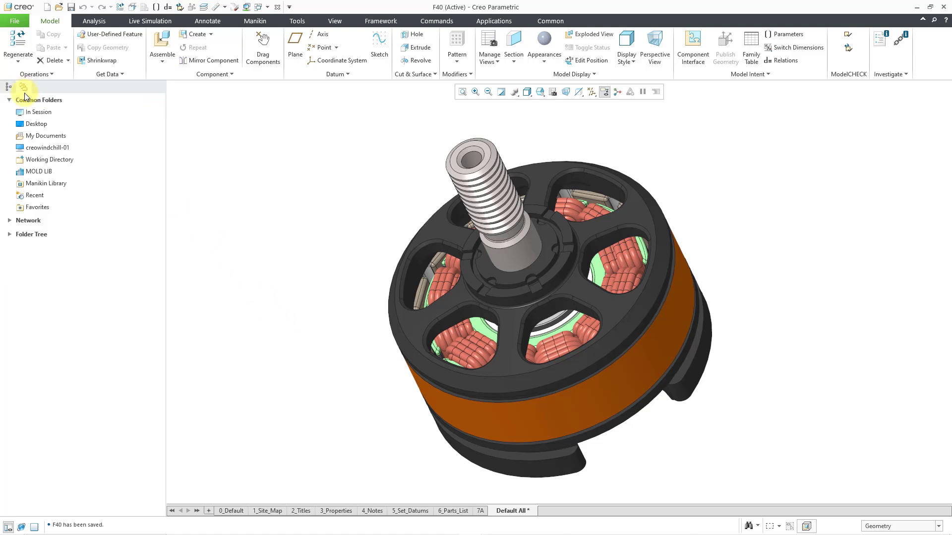
{"action": "left_click", "coordinate": [49, 160]}
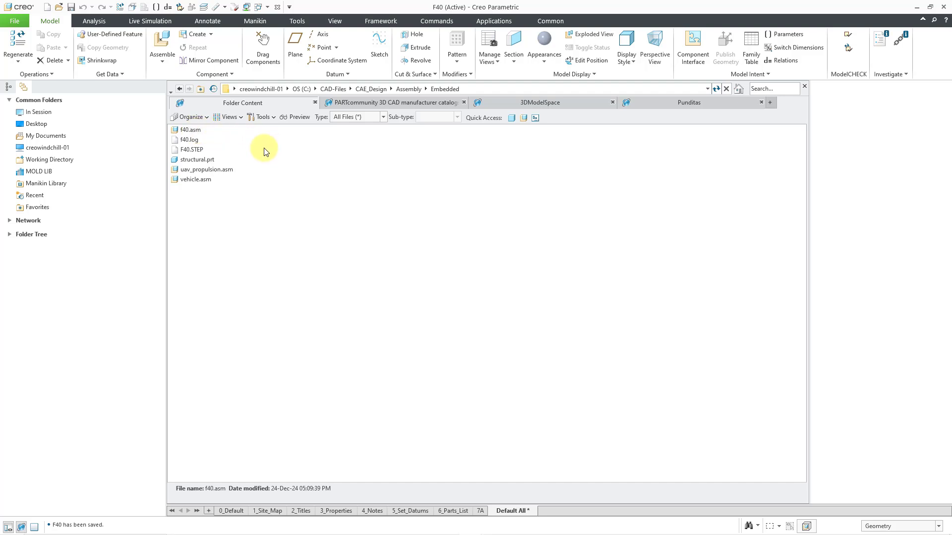
{"action": "left_click", "coordinate": [804, 88]}
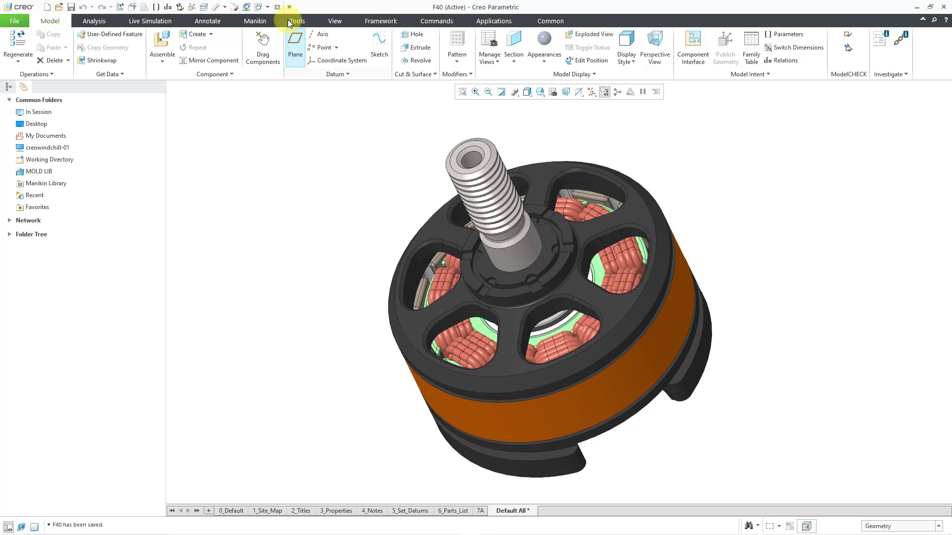
Close the F40 window and turn Csys Display back on in UAV_PROPULSION.
{"action": "left_click", "coordinate": [277, 7]}
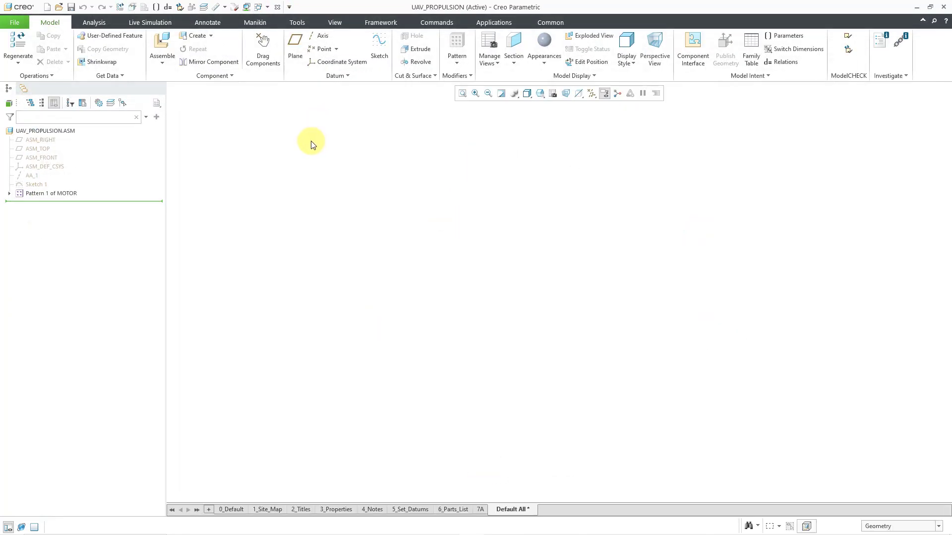
{"action": "left_click", "coordinate": [590, 94]}
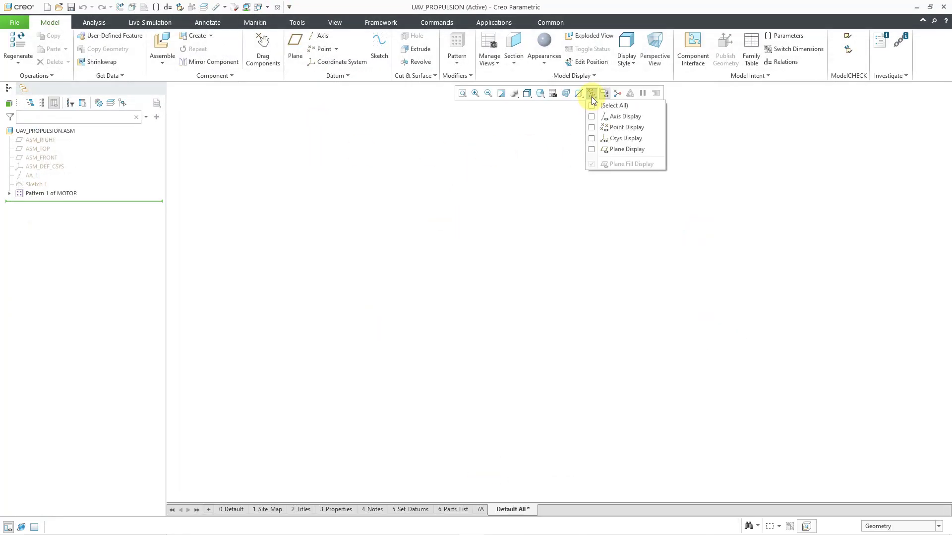
{"action": "left_click", "coordinate": [617, 138]}
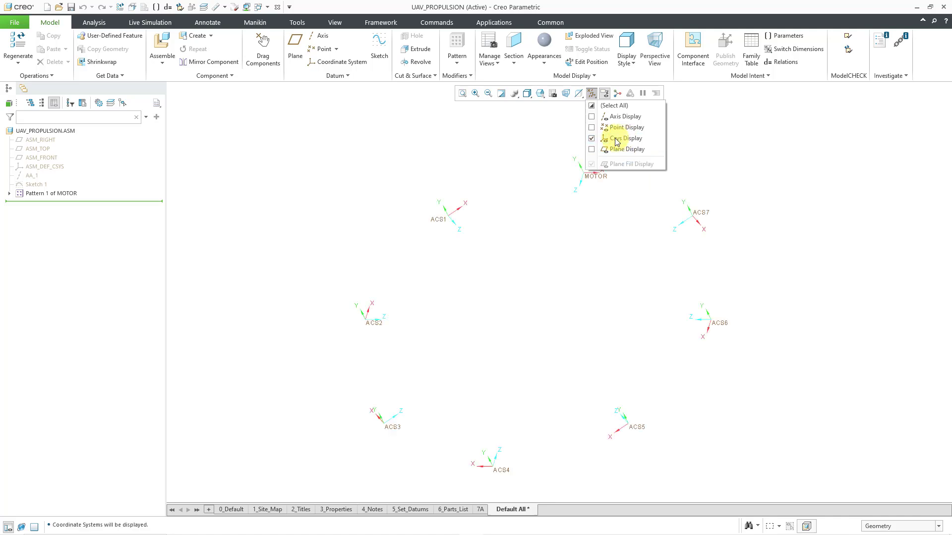
{"action": "left_click", "coordinate": [391, 141]}
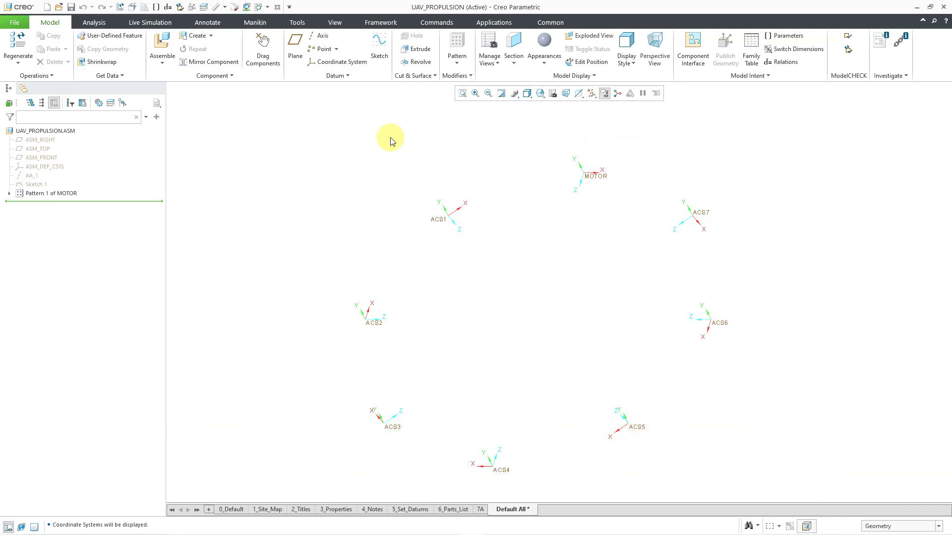
Add f40.asm as a new component in UAV_PROPULSION.
{"action": "left_click", "coordinate": [160, 41]}
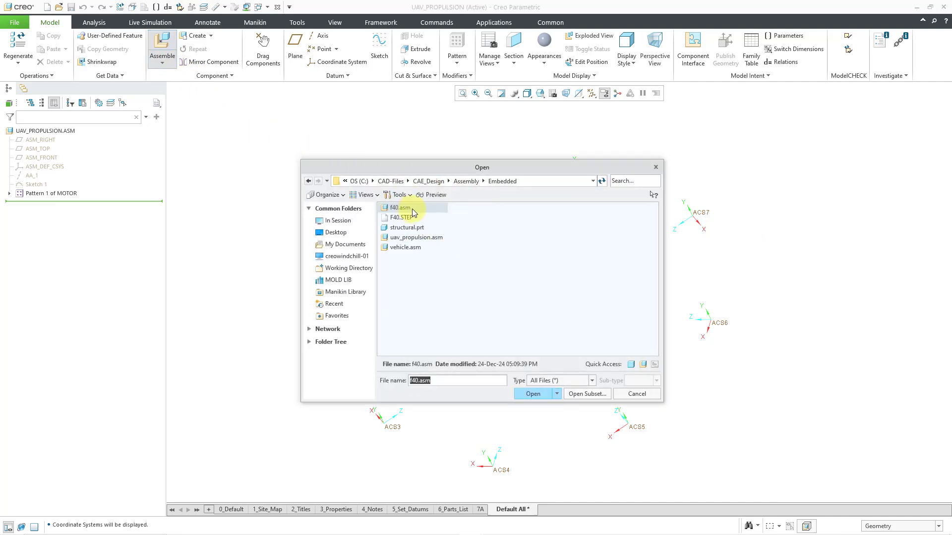
{"action": "left_click", "coordinate": [533, 394]}
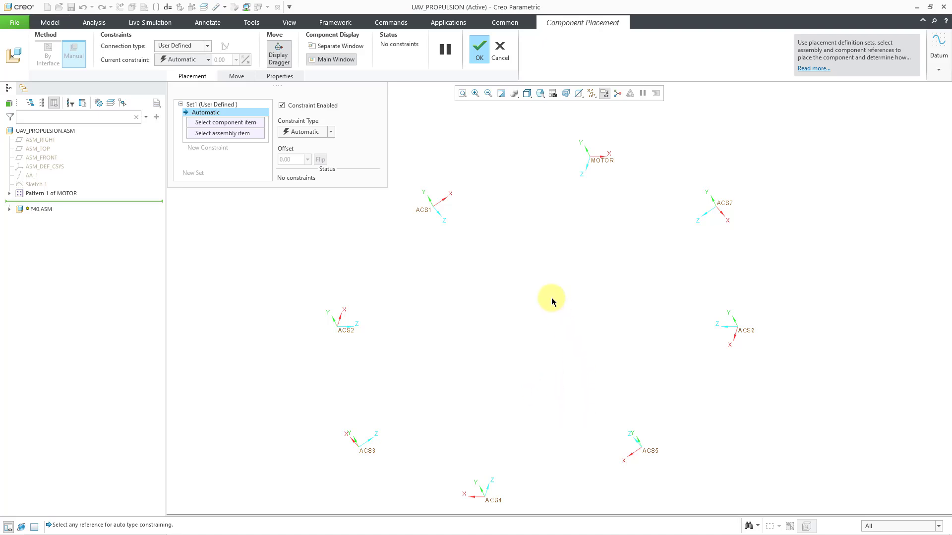
{"action": "scroll", "coordinate": [551, 297], "scroll_direction": "down", "scroll_amount": 3}
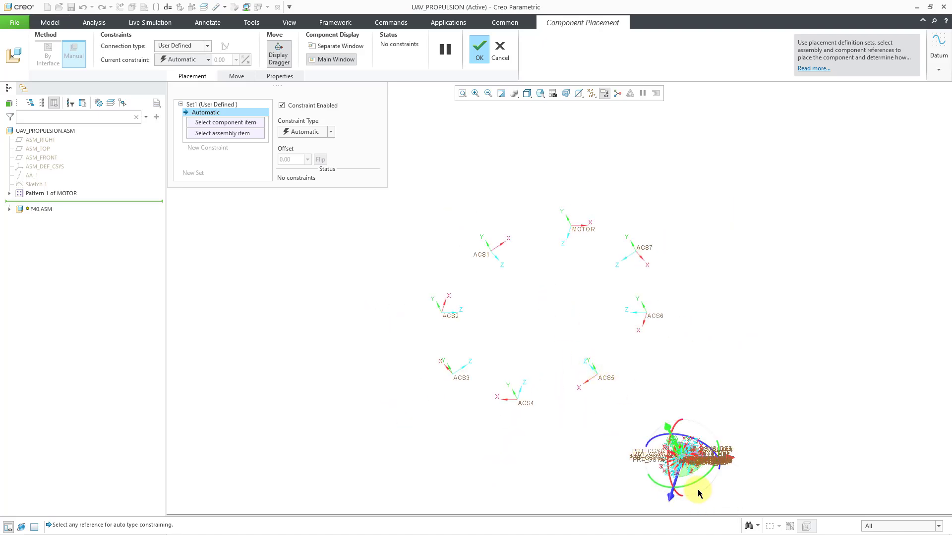
{"action": "middle_click_drag", "start_coordinate": [697, 493], "coordinate": [619, 212], "text": "shift"}
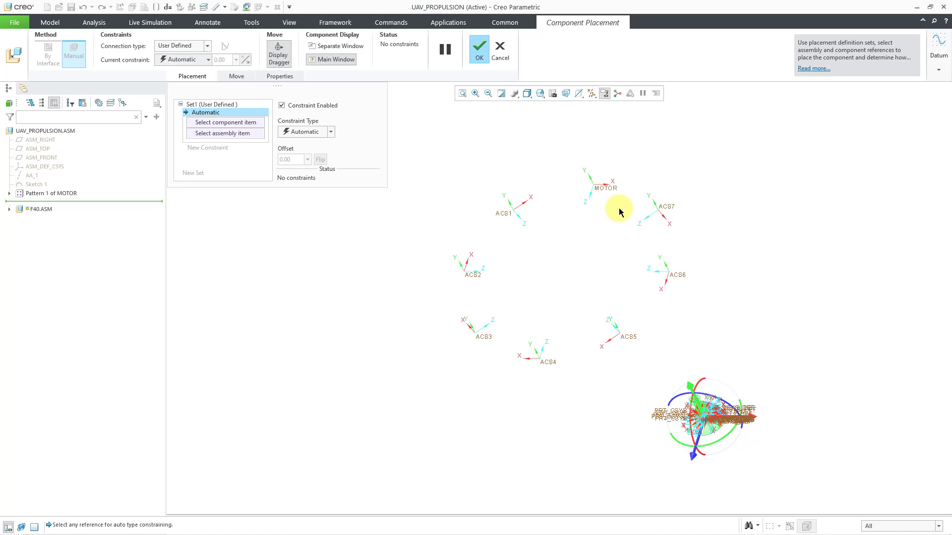
Make F40's ASM_DEF_CSYS coincident with MOTOR, hide coordinate systems, and finish placement.
{"action": "left_click", "coordinate": [9, 210]}
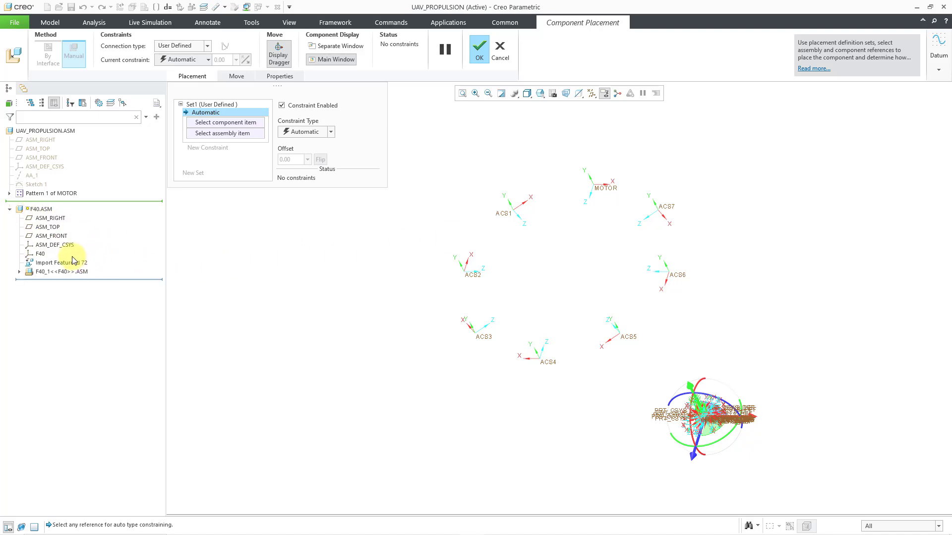
{"action": "left_click", "coordinate": [61, 246]}
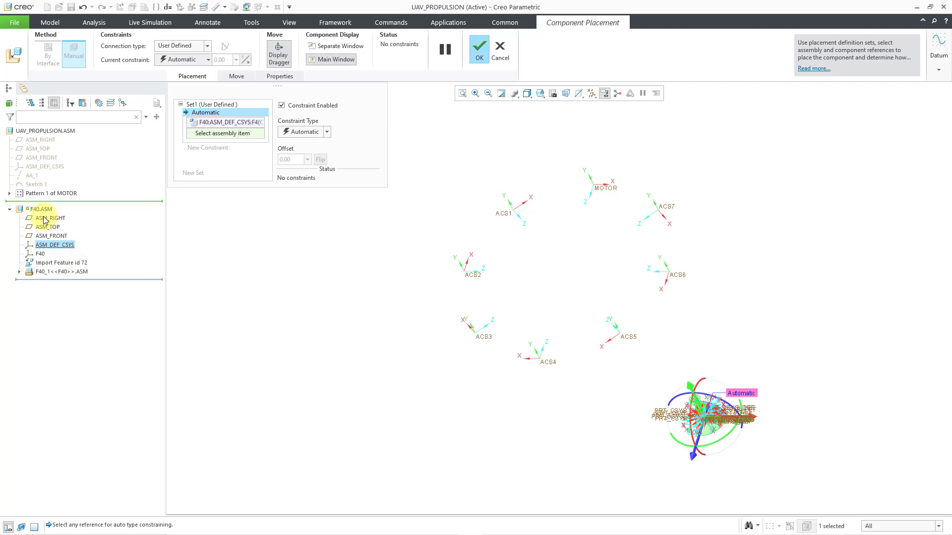
{"action": "left_click", "coordinate": [605, 189]}
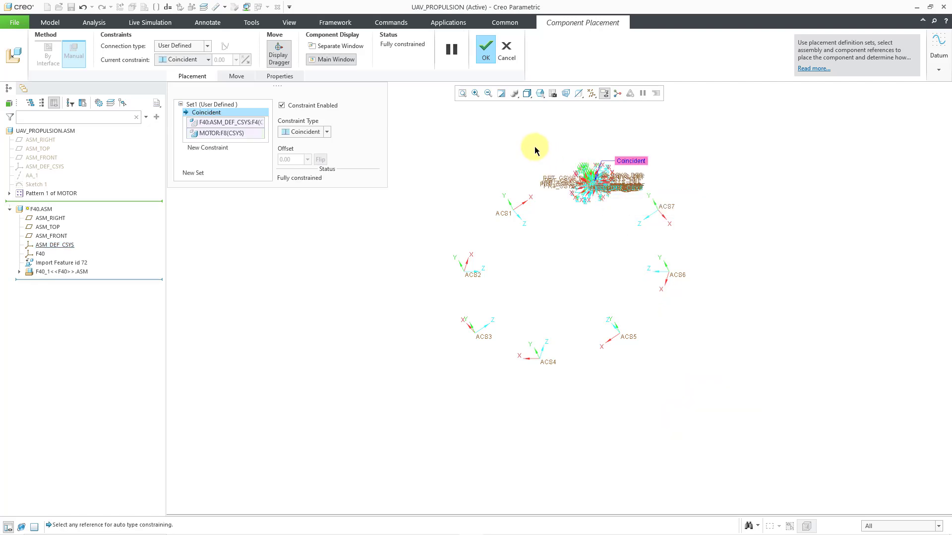
{"action": "left_click", "coordinate": [592, 94]}
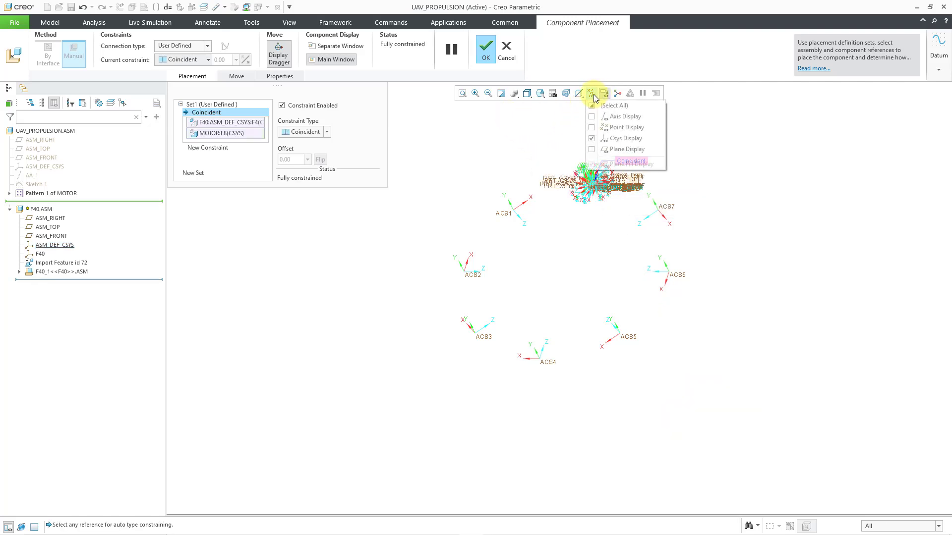
{"action": "left_click", "coordinate": [626, 139]}
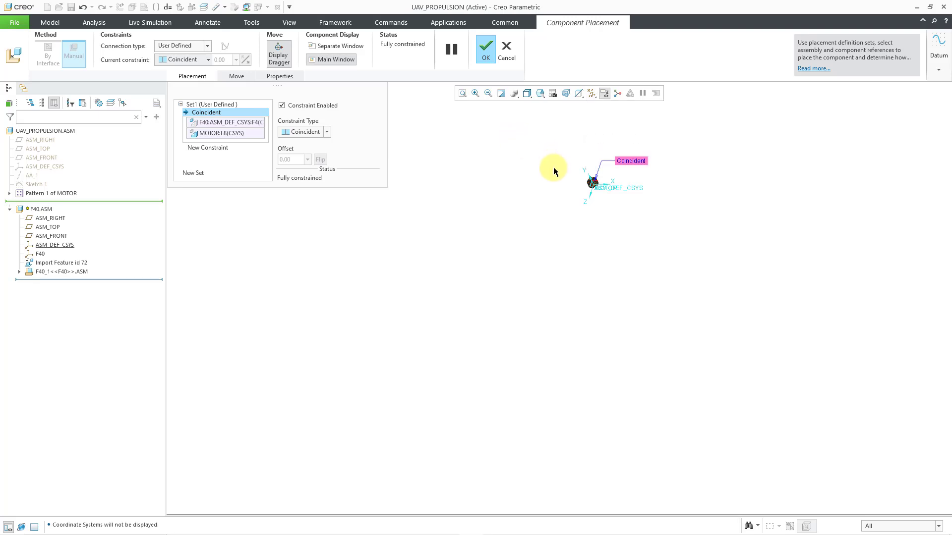
{"action": "scroll", "coordinate": [578, 171], "scroll_direction": "up", "scroll_amount": 3}
{"action": "scroll", "coordinate": [569, 173], "scroll_direction": "up", "scroll_amount": 2}
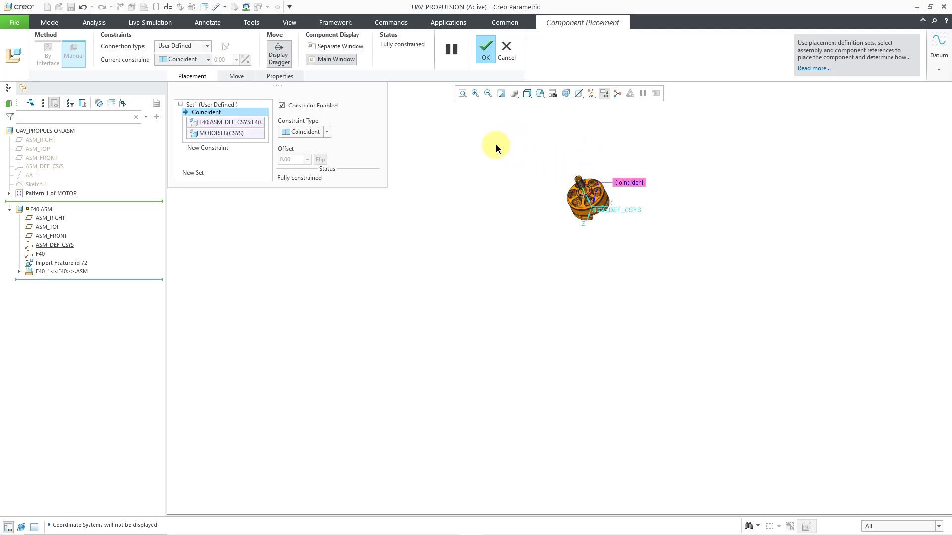
{"action": "left_click", "coordinate": [486, 56]}
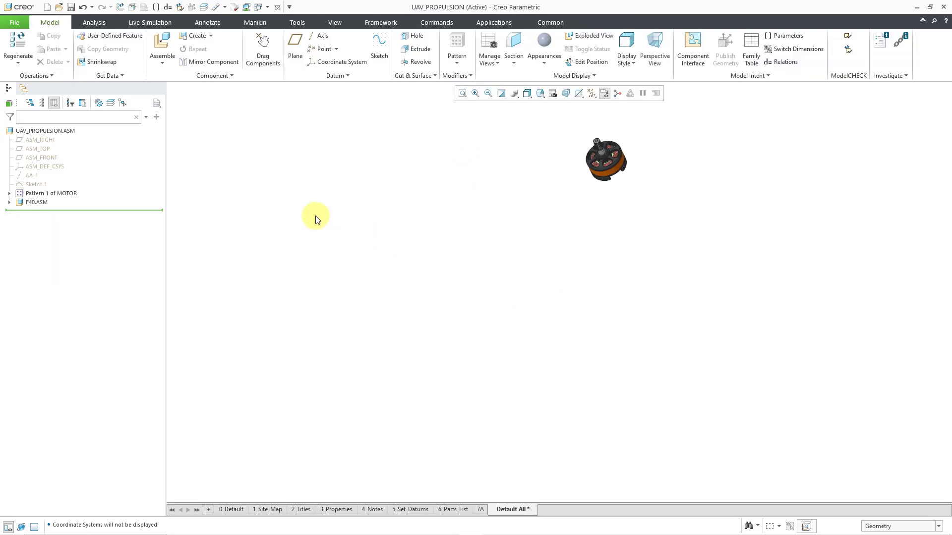
Create a reference pattern of F40.ASM, placing eight copies on the motor positions.
{"action": "left_click", "coordinate": [37, 203]}
{"action": "left_click", "coordinate": [37, 204]}
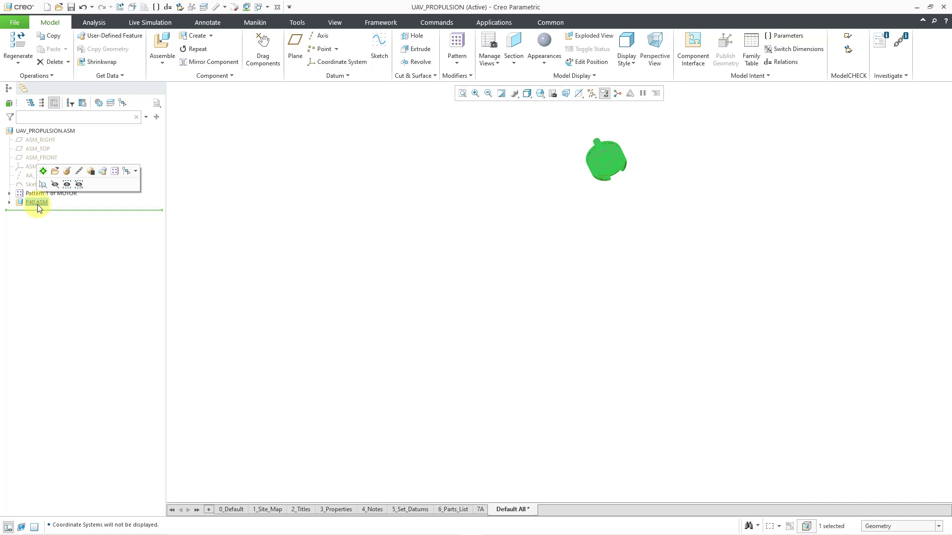
{"action": "left_click", "coordinate": [115, 173]}
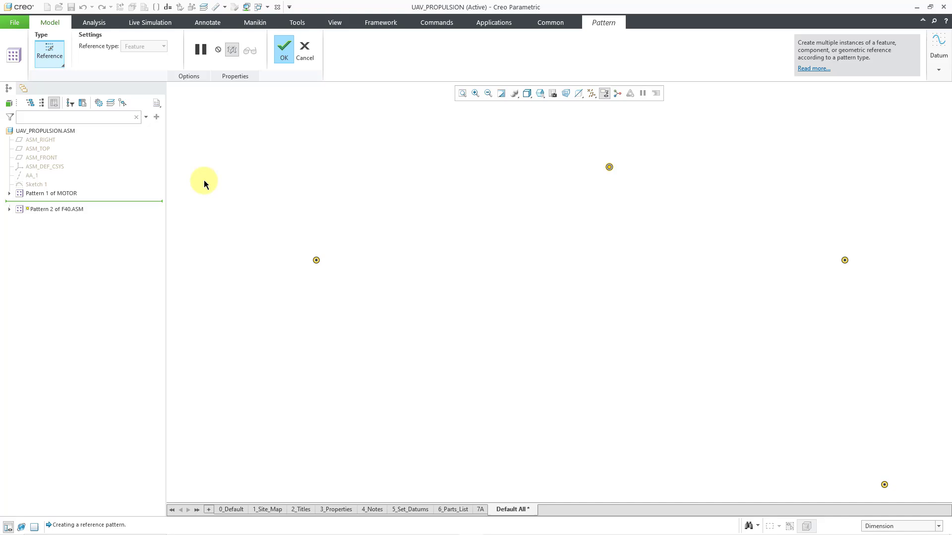
{"action": "scroll", "coordinate": [412, 137], "scroll_direction": "down", "scroll_amount": 2}
{"action": "scroll", "coordinate": [409, 141], "scroll_direction": "down", "scroll_amount": 1}
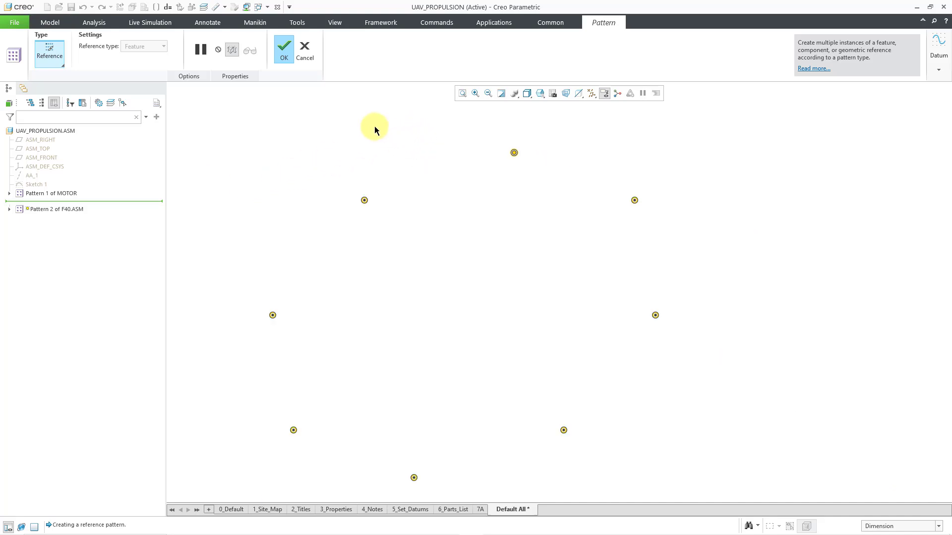
{"action": "left_click", "coordinate": [284, 62]}
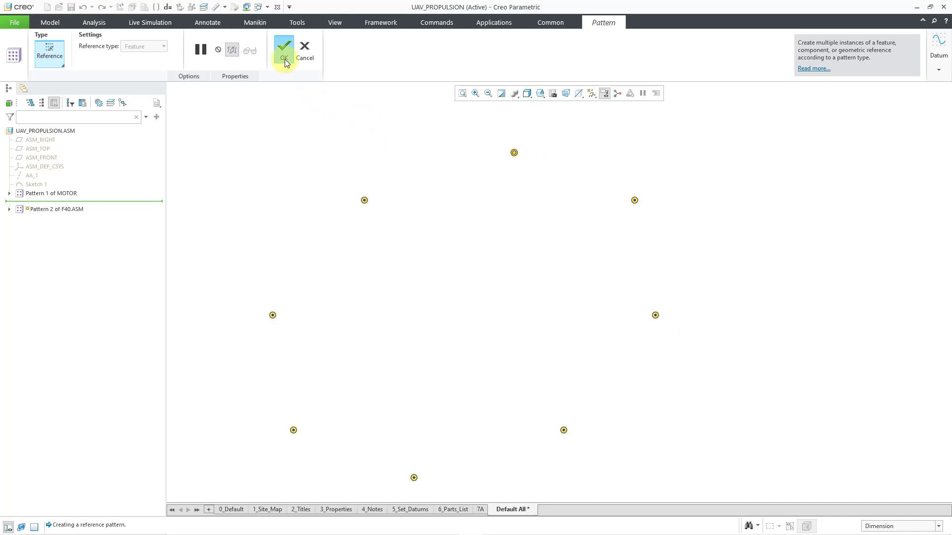
Expand the F40.ASM pattern in the model tree to inspect its eight instances.
{"action": "left_click", "coordinate": [297, 127]}
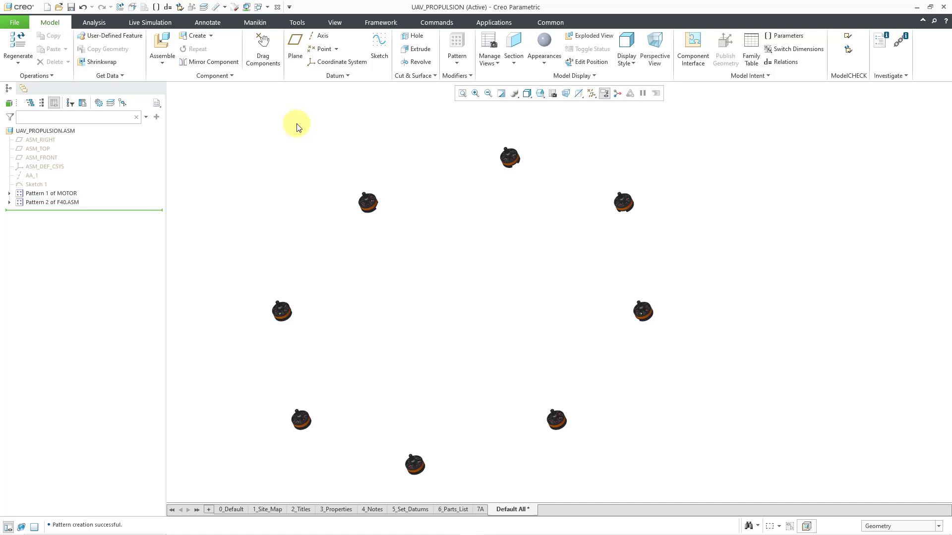
{"action": "left_click", "coordinate": [10, 202]}
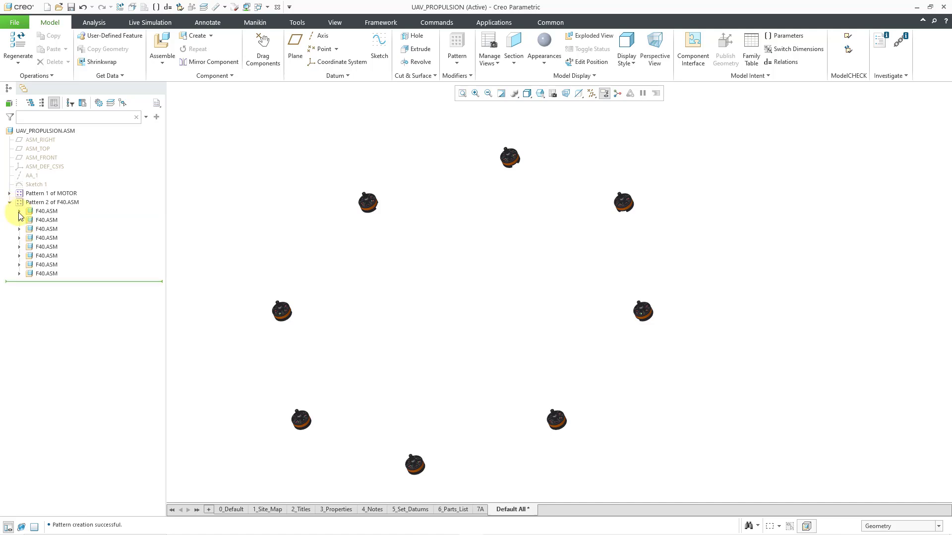
{"action": "left_click", "coordinate": [19, 211]}
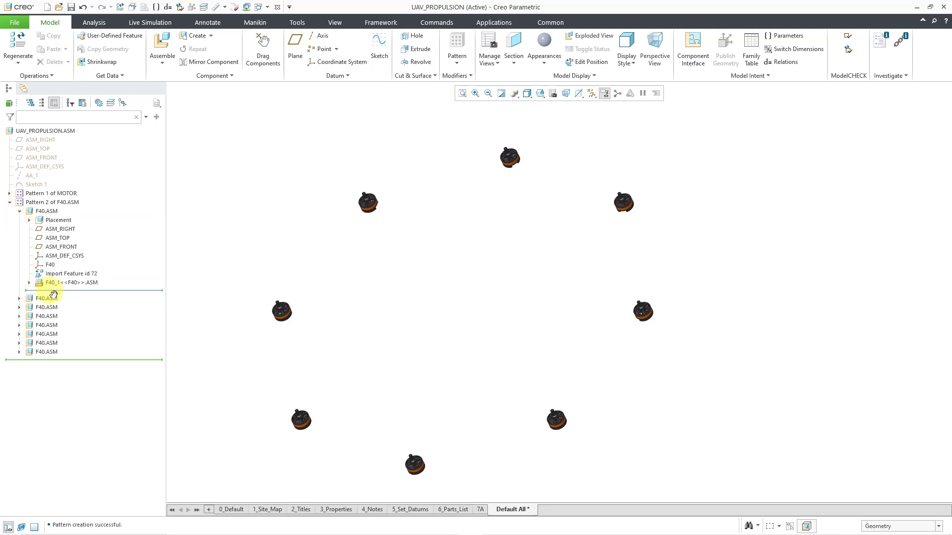
{"action": "left_click", "coordinate": [20, 212]}
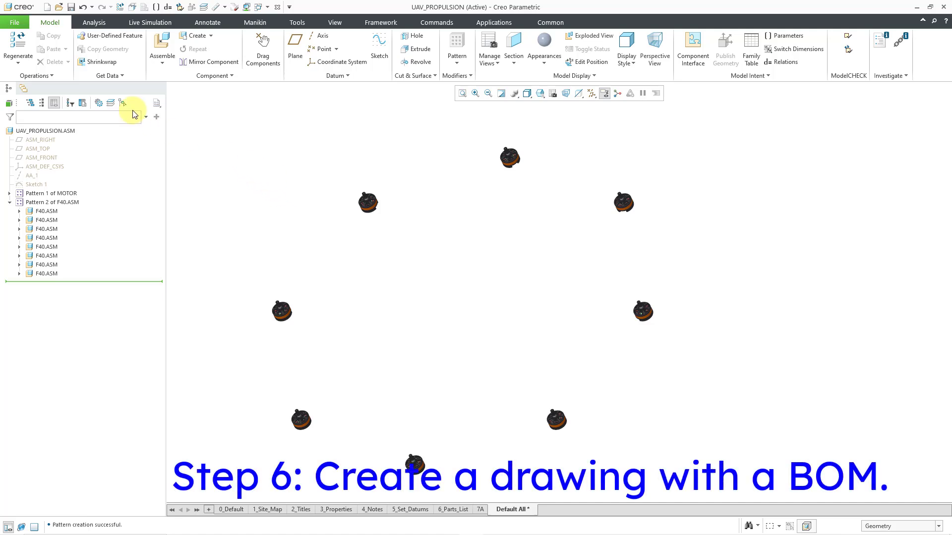
Start a new drawing named after its model, with the default template turned off.
{"action": "left_click", "coordinate": [47, 8]}
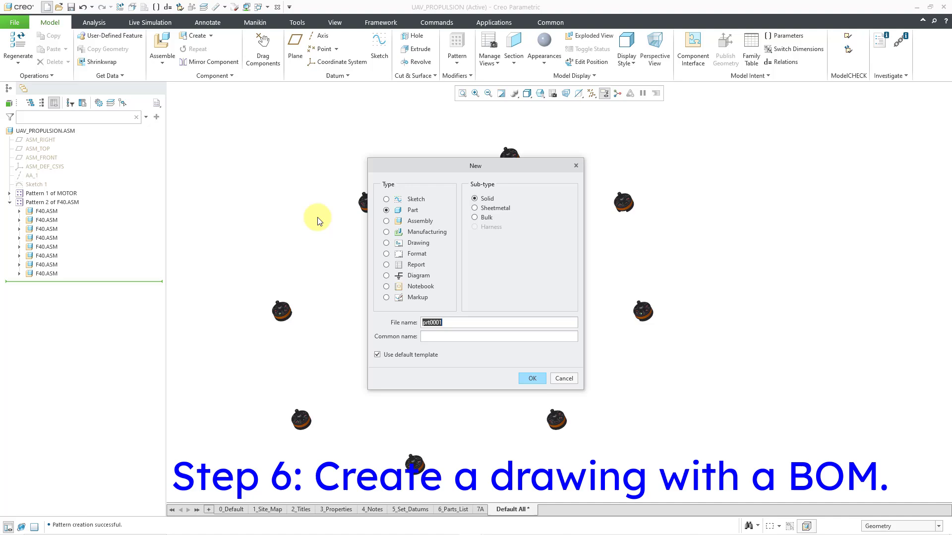
{"action": "left_click", "coordinate": [419, 245]}
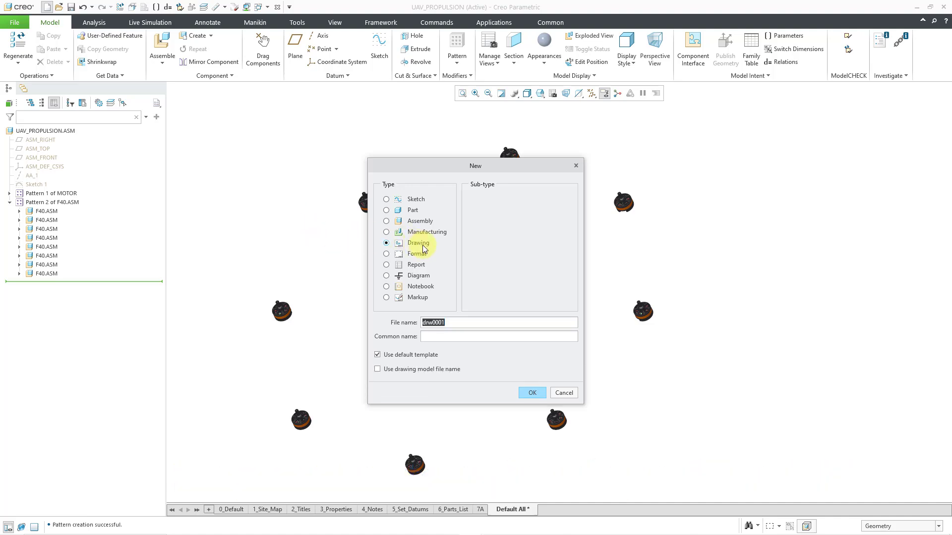
{"action": "left_click", "coordinate": [431, 361]}
{"action": "left_click", "coordinate": [378, 371]}
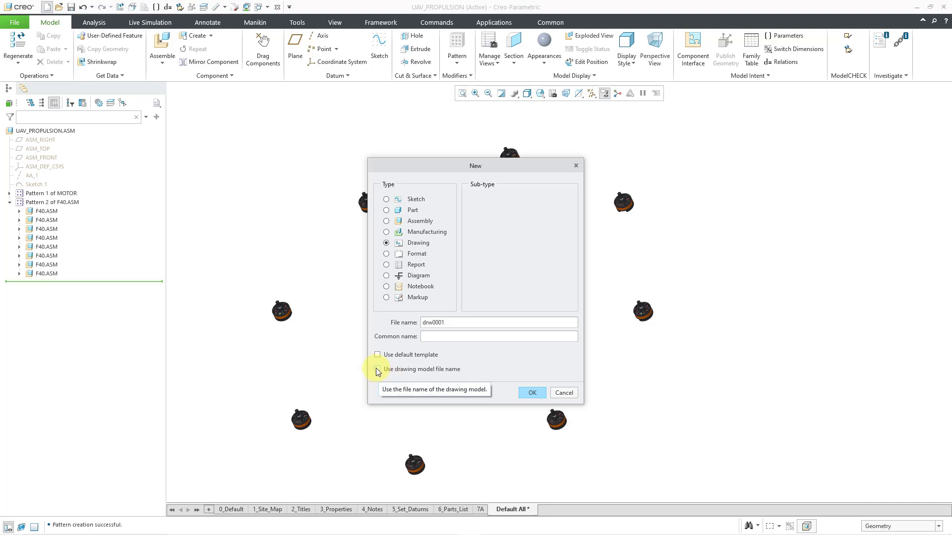
{"action": "left_click", "coordinate": [532, 393]}
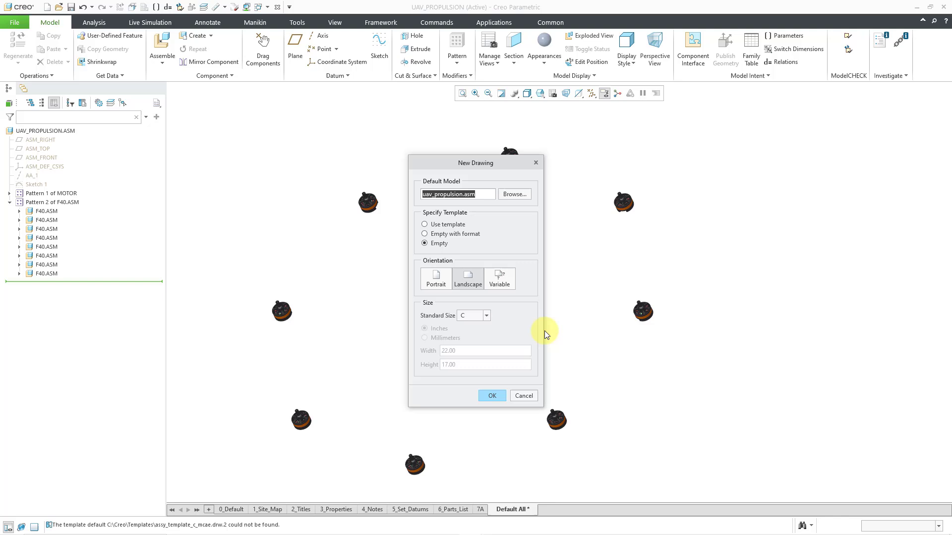
Build the drawing on sheet 1 of the c_part_mcae_consulting.frm format, skipping the parameter prompts.
{"action": "left_click", "coordinate": [442, 236]}
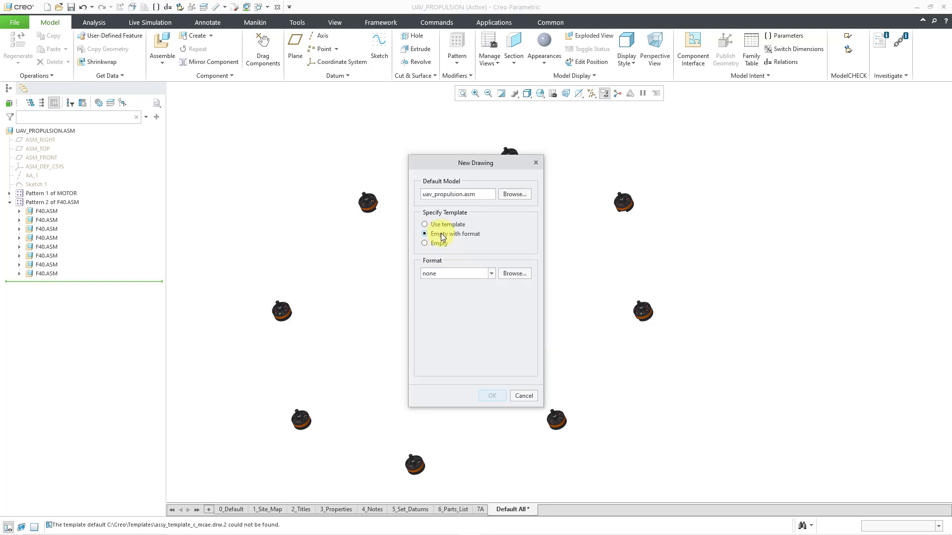
{"action": "left_click", "coordinate": [503, 275]}
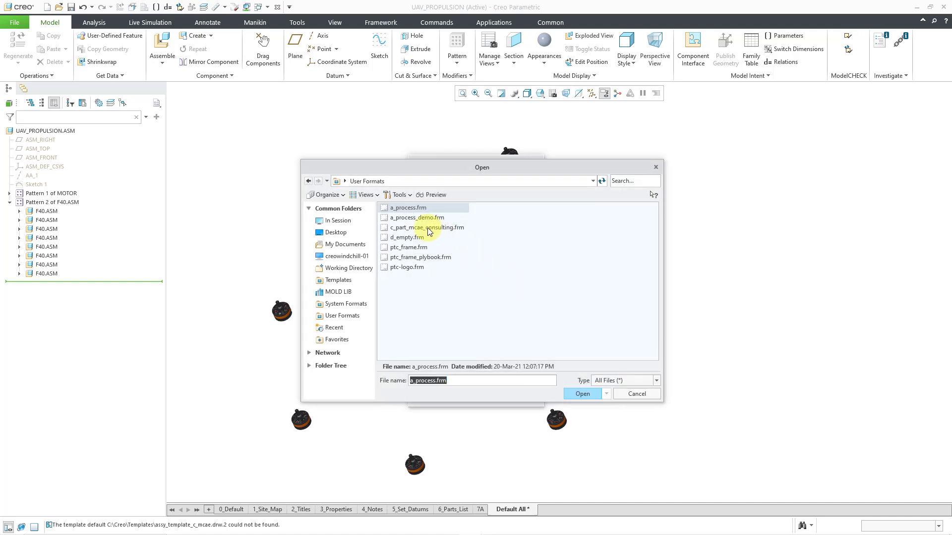
{"action": "double_click", "coordinate": [427, 227]}
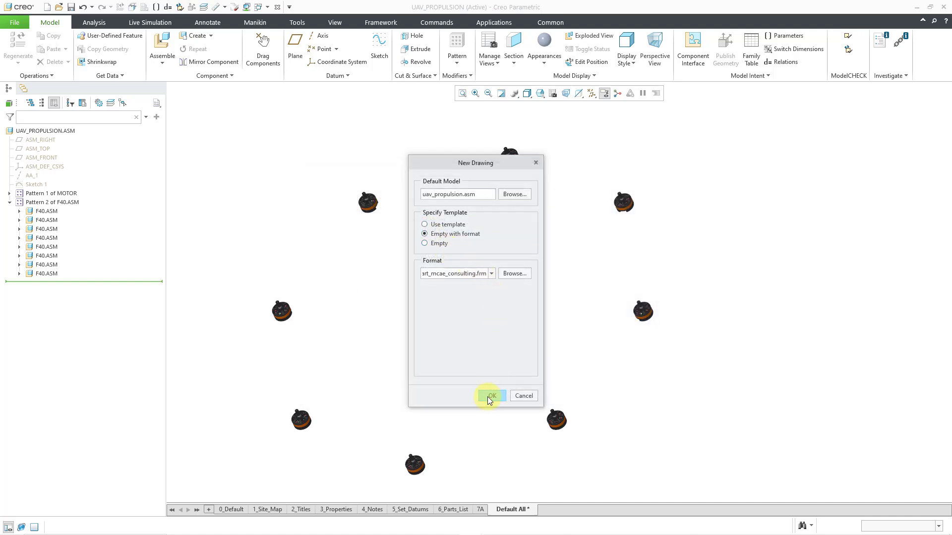
{"action": "left_click", "coordinate": [490, 396]}
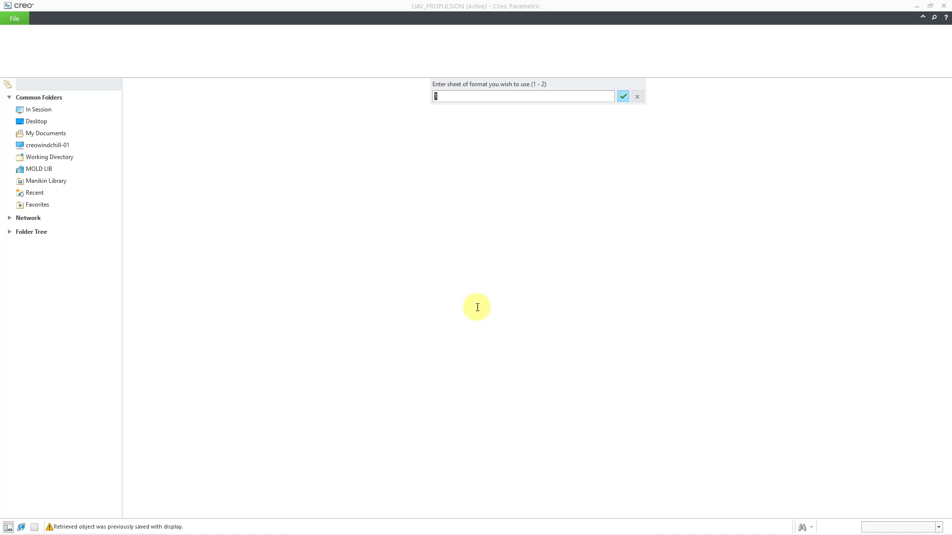
{"action": "key", "text": "Return"}
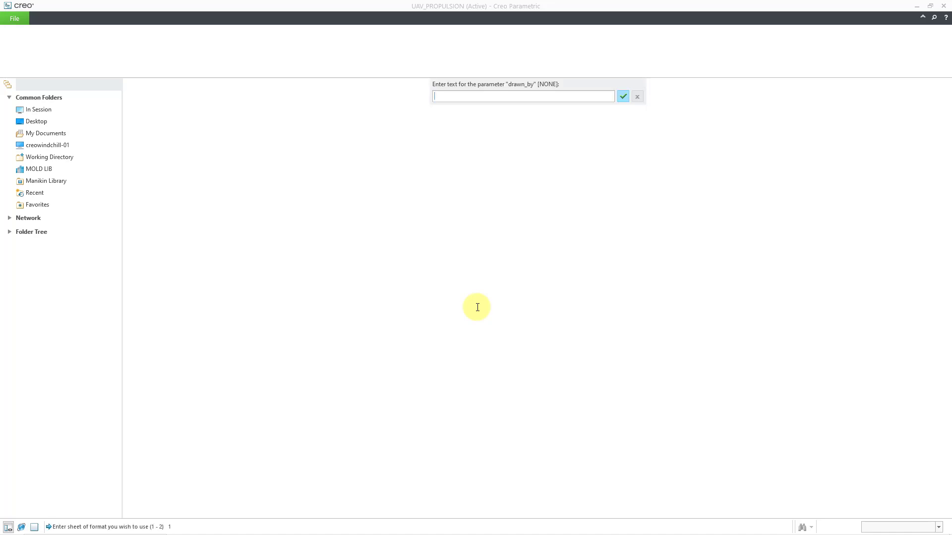
{"action": "key", "text": "Return"}
{"action": "key", "text": "Return"}
{"action": "key", "text": "Return"}
{"action": "key", "text": "Return"}
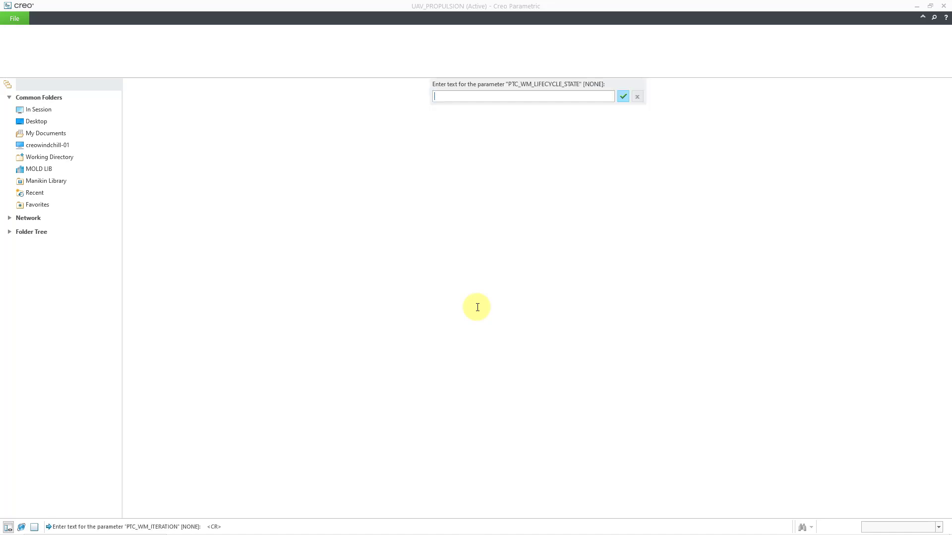
{"action": "key", "text": "Return"}
{"action": "key", "text": "Return"}
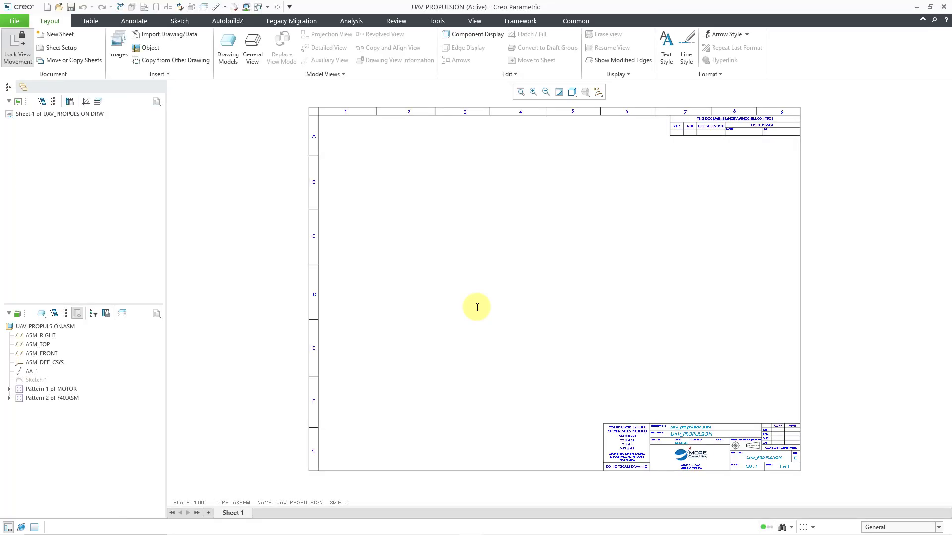
Insert a general view of the assembly, using the combined state, near the sheet centre.
{"action": "right_click", "coordinate": [474, 242]}
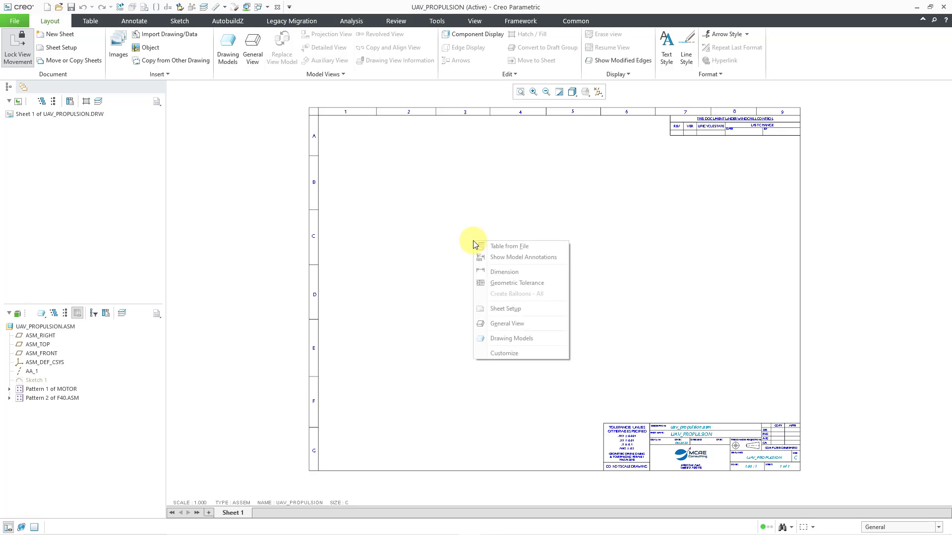
{"action": "left_click", "coordinate": [501, 324]}
{"action": "scroll", "coordinate": [480, 287], "scroll_direction": "down", "scroll_amount": 1}
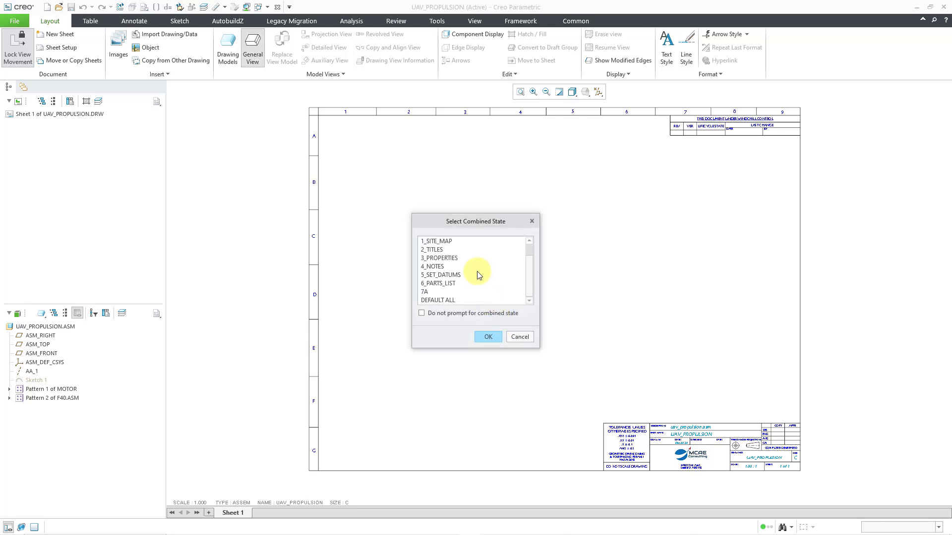
{"action": "left_click", "coordinate": [491, 339]}
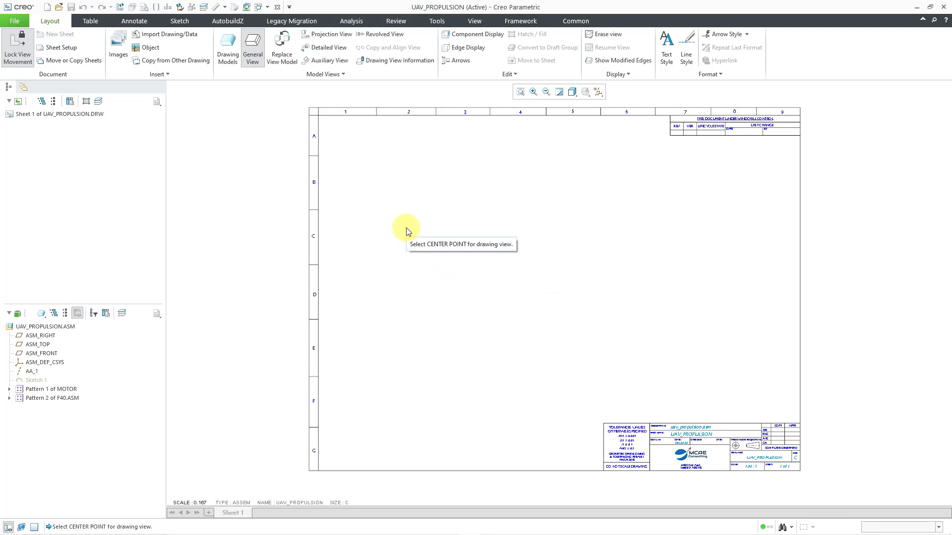
{"action": "left_click", "coordinate": [526, 322]}
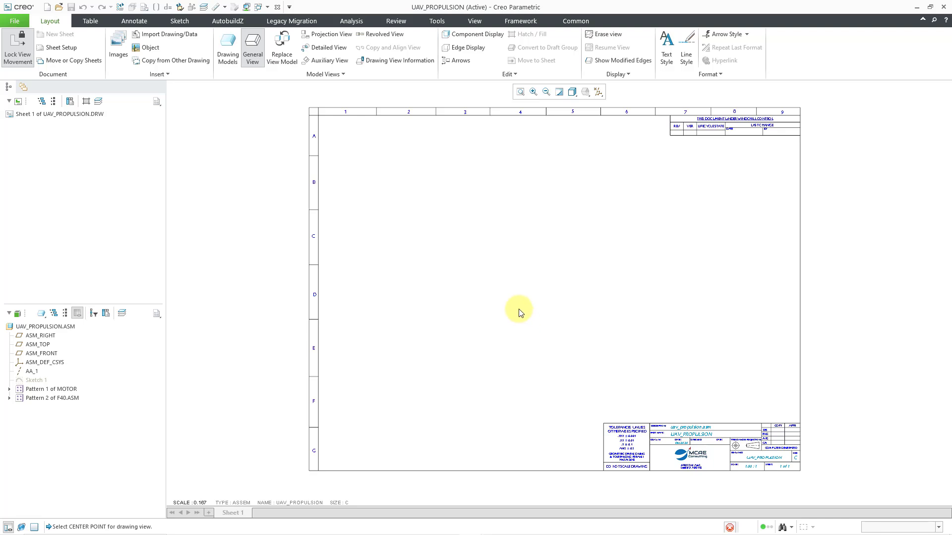
{"action": "left_click", "coordinate": [451, 272]}
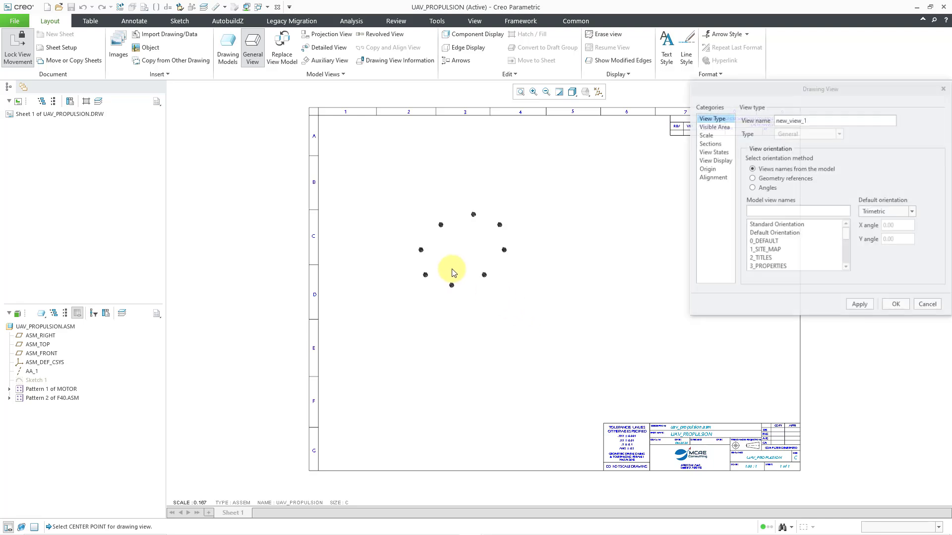
Orient the new general view to the TOP model view and confirm it.
{"action": "scroll", "coordinate": [803, 247], "scroll_direction": "down", "scroll_amount": 5}
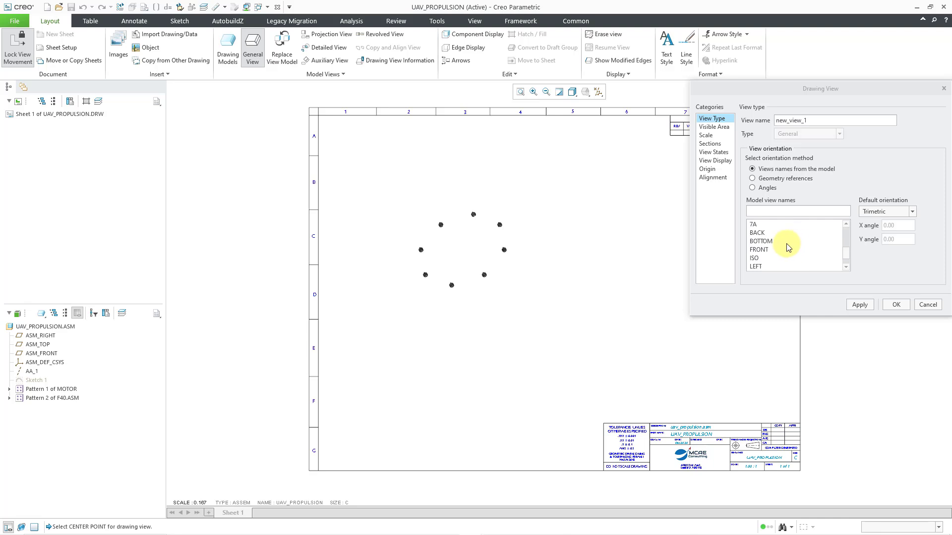
{"action": "left_click", "coordinate": [756, 267]}
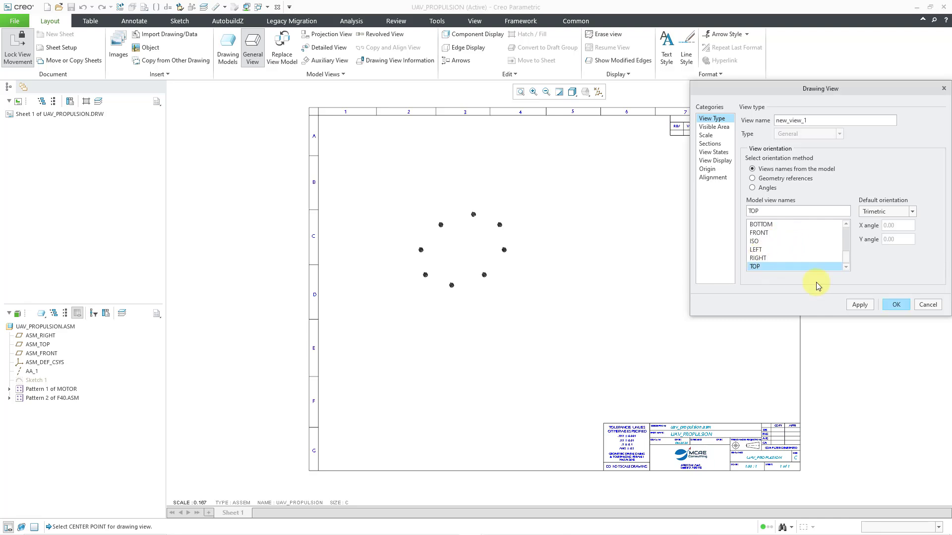
{"action": "left_click", "coordinate": [854, 304]}
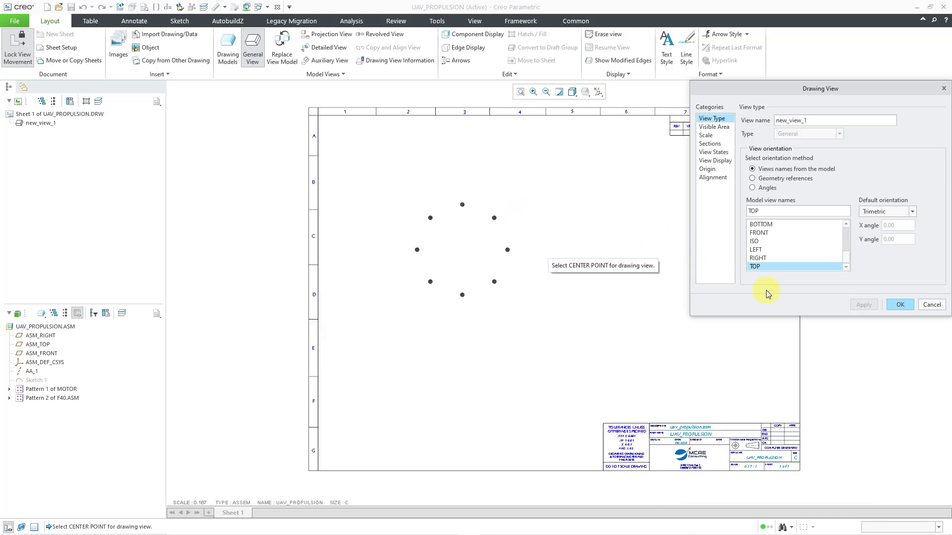
{"action": "left_click", "coordinate": [900, 304]}
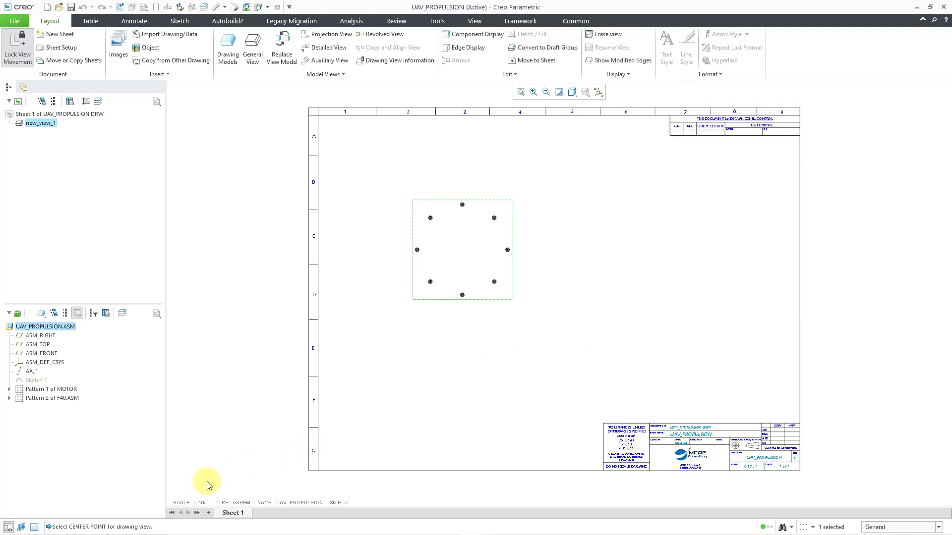
Change the SCALE note value to .25 and zoom to check the enlarged motor ring.
{"action": "double_click", "coordinate": [203, 503]}
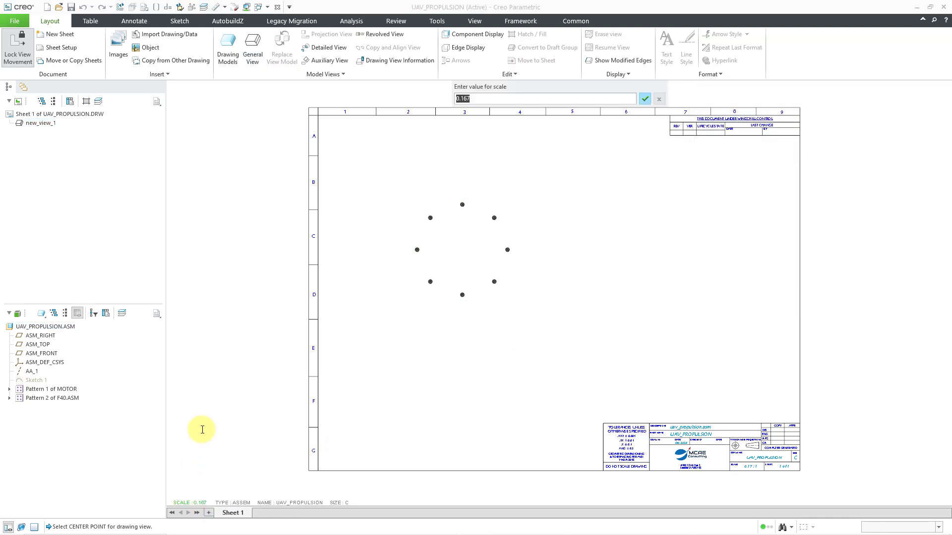
{"action": "type", "text": ".25"}
{"action": "key", "text": "Return"}
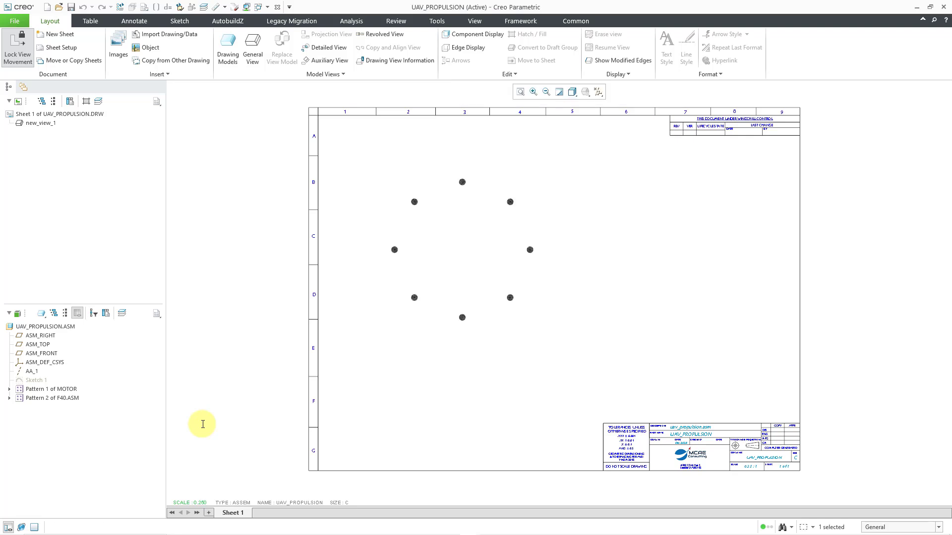
{"action": "scroll", "coordinate": [533, 248], "scroll_direction": "up", "scroll_amount": 6}
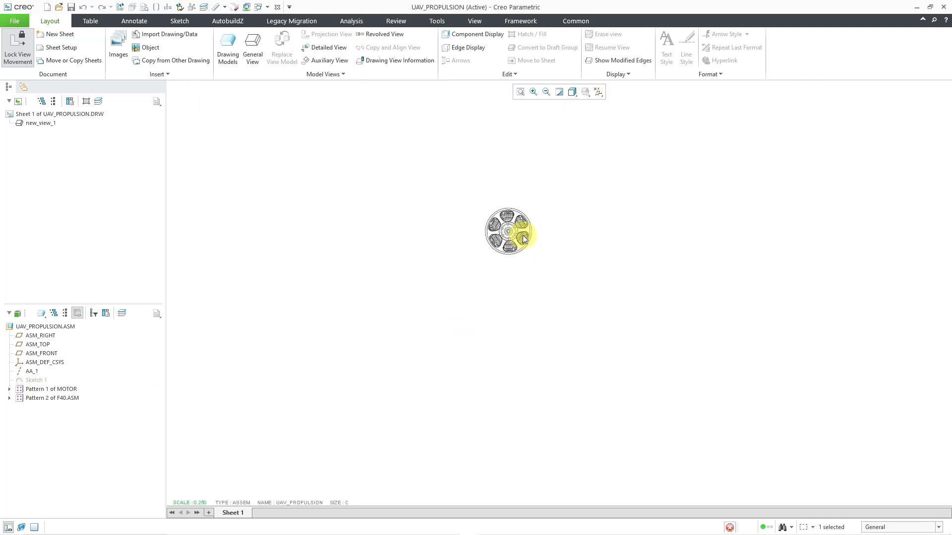
{"action": "scroll", "coordinate": [524, 240], "scroll_direction": "up", "scroll_amount": 2}
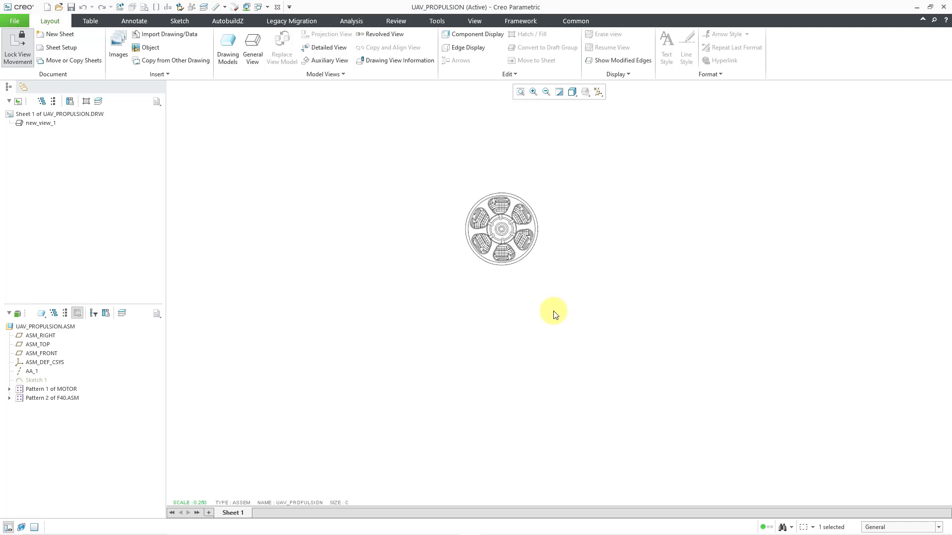
{"action": "scroll", "coordinate": [553, 315], "scroll_direction": "down", "scroll_amount": 8}
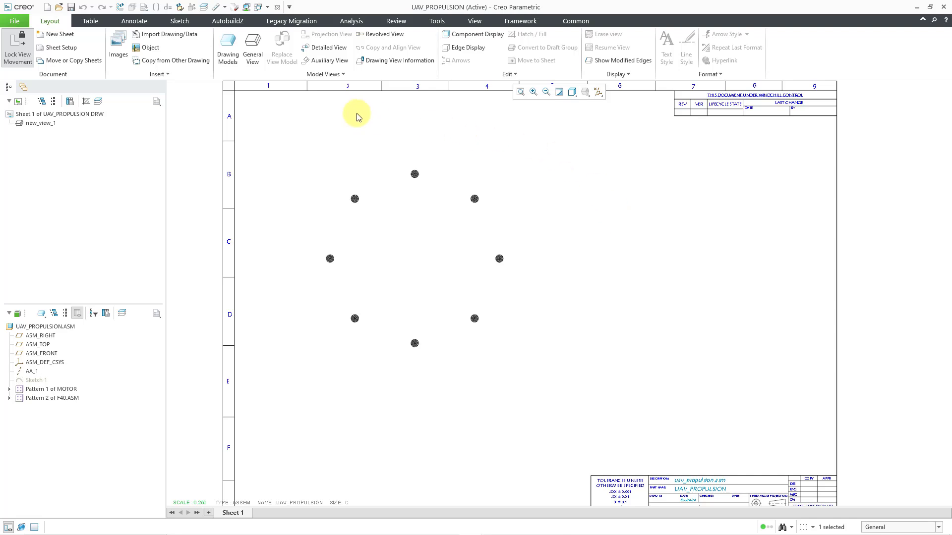
Place the 'bom description down' quick table to the right of the top view.
{"action": "left_click", "coordinate": [98, 21]}
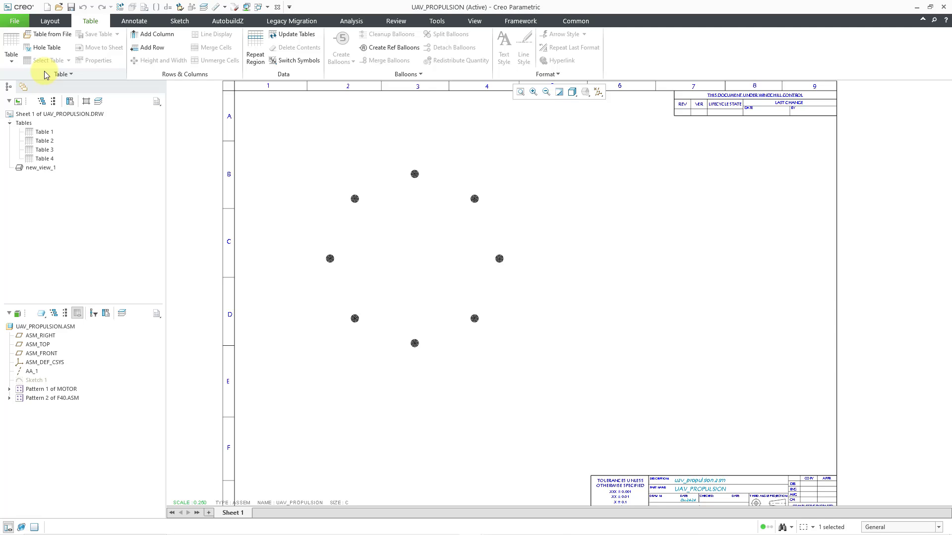
{"action": "left_click", "coordinate": [72, 77]}
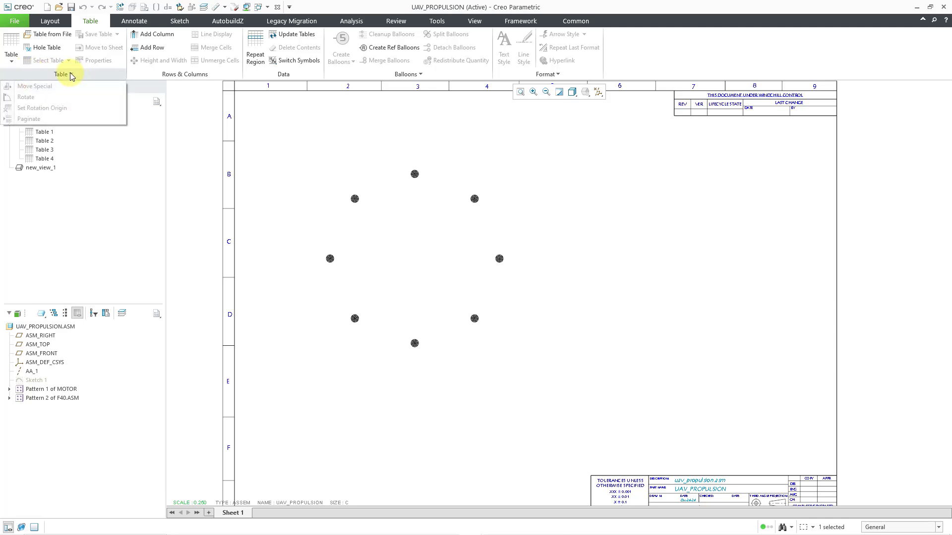
{"action": "left_click", "coordinate": [12, 62]}
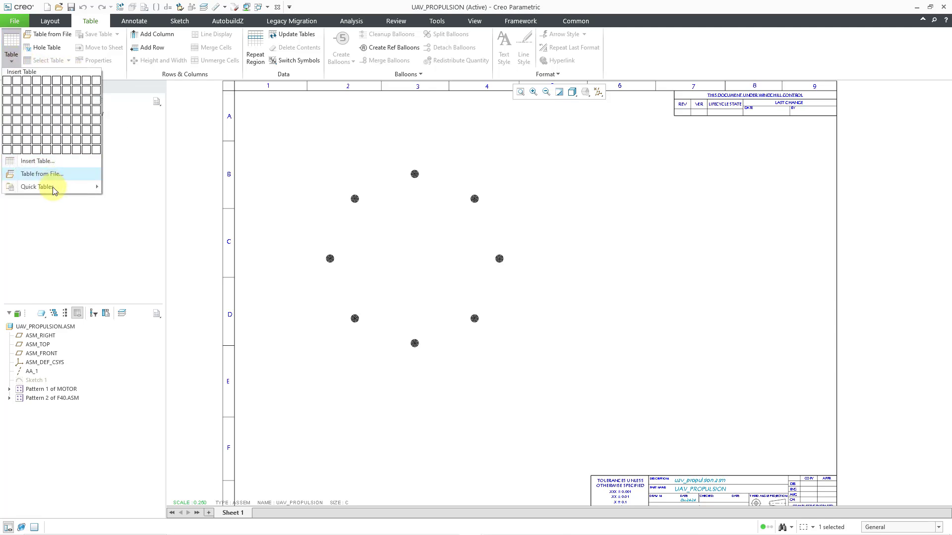
{"action": "mouse_move", "coordinate": [53, 186]}
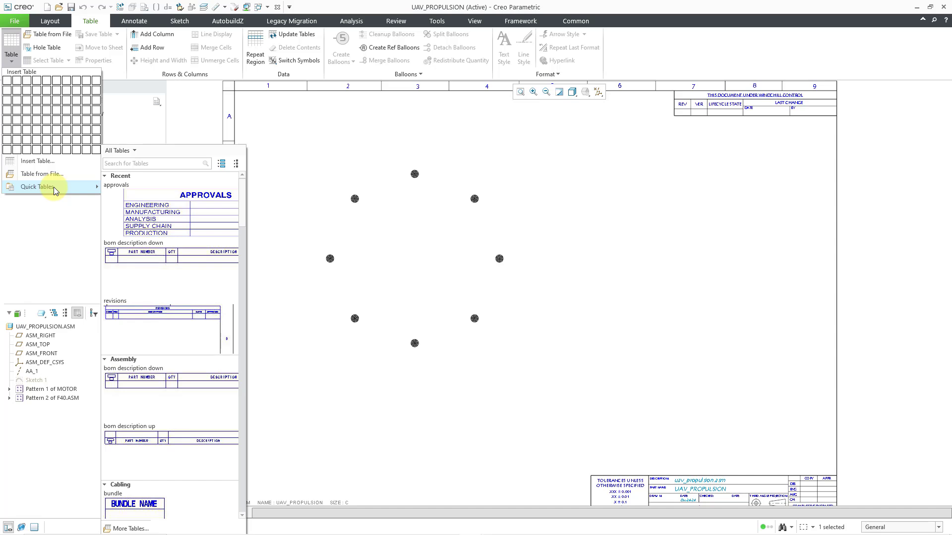
{"action": "left_click", "coordinate": [151, 260]}
{"action": "left_click", "coordinate": [569, 177]}
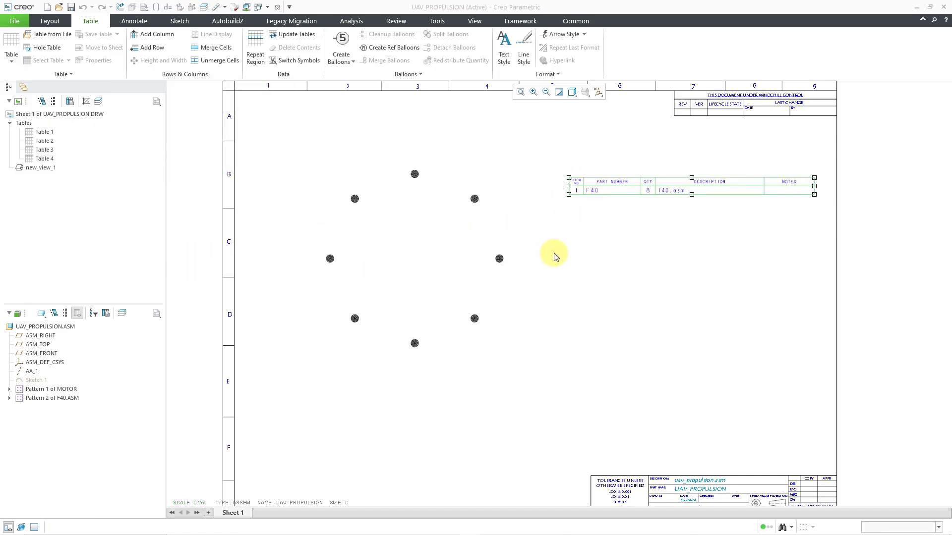
{"action": "left_click", "coordinate": [654, 240]}
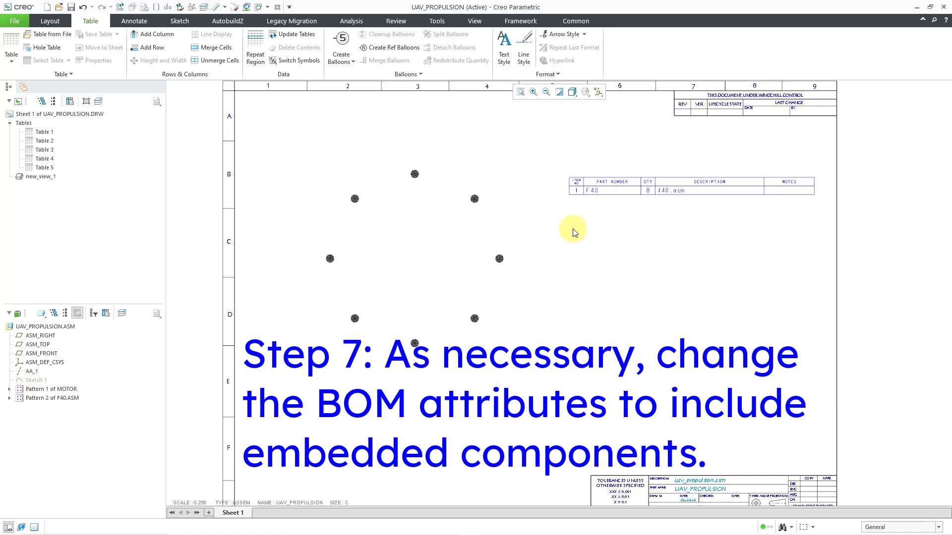
Give the BOM repeat region Flat, No Duplicates and No Embedded attributes.
{"action": "left_click", "coordinate": [255, 49]}
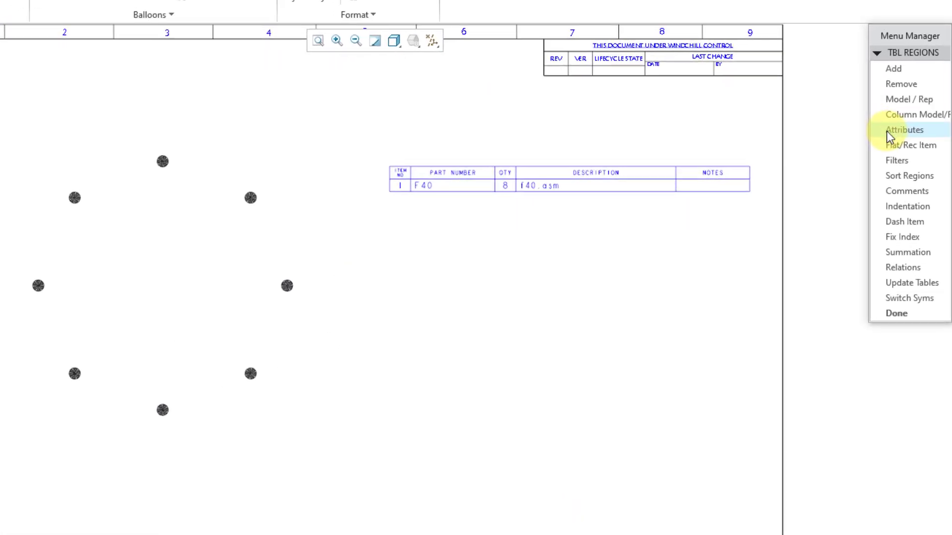
{"action": "left_click", "coordinate": [549, 186]}
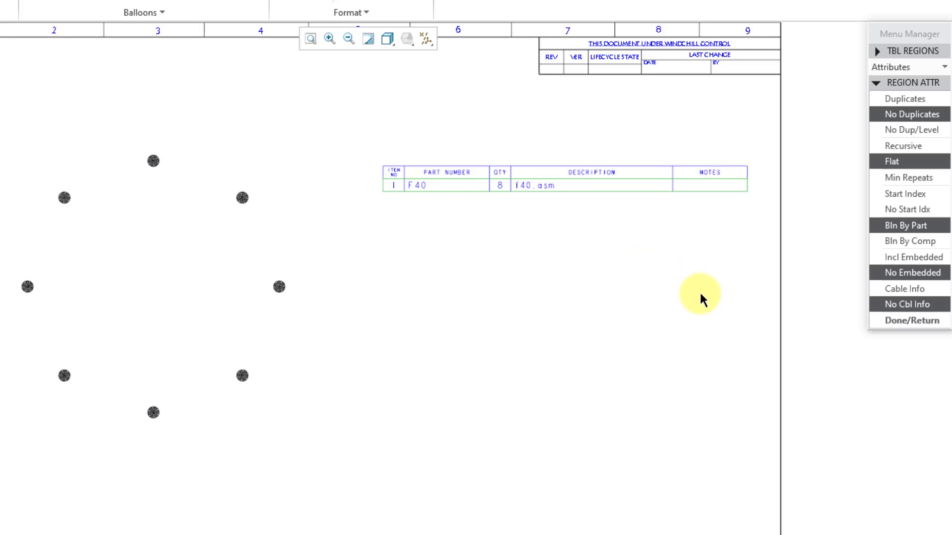
{"action": "left_click", "coordinate": [904, 320]}
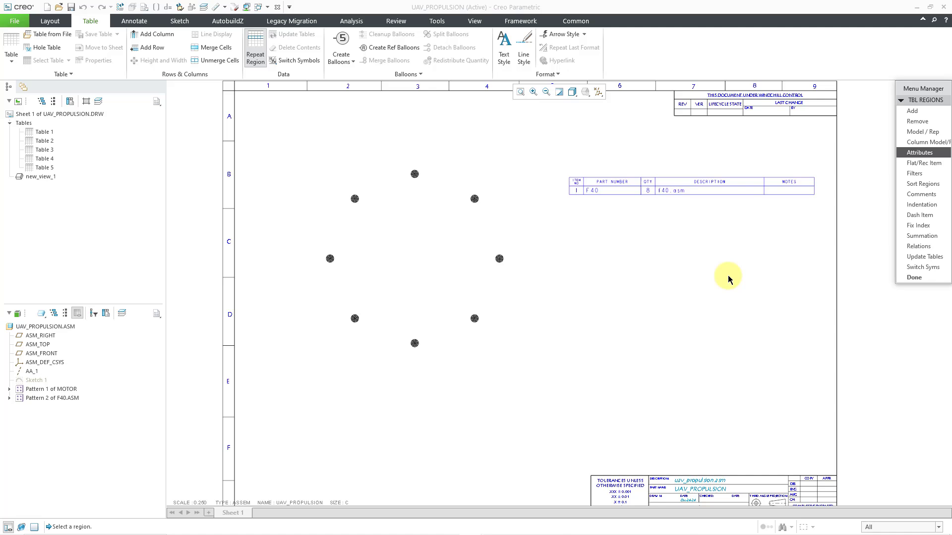
{"action": "left_click", "coordinate": [901, 295]}
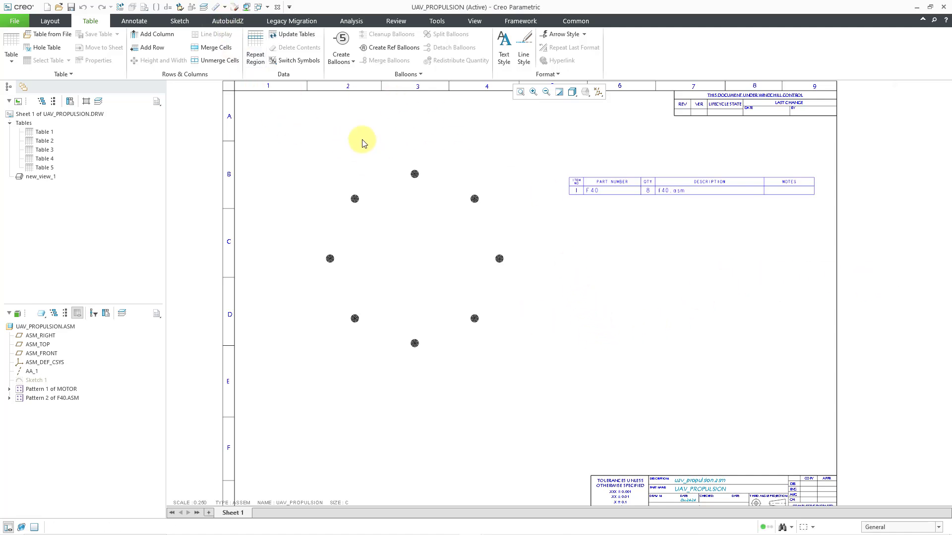
Bring up the UAV_PROPULSION.ASM window and zoom and pan around the eight F40 motors.
{"action": "left_click", "coordinate": [259, 7]}
{"action": "left_click", "coordinate": [286, 22]}
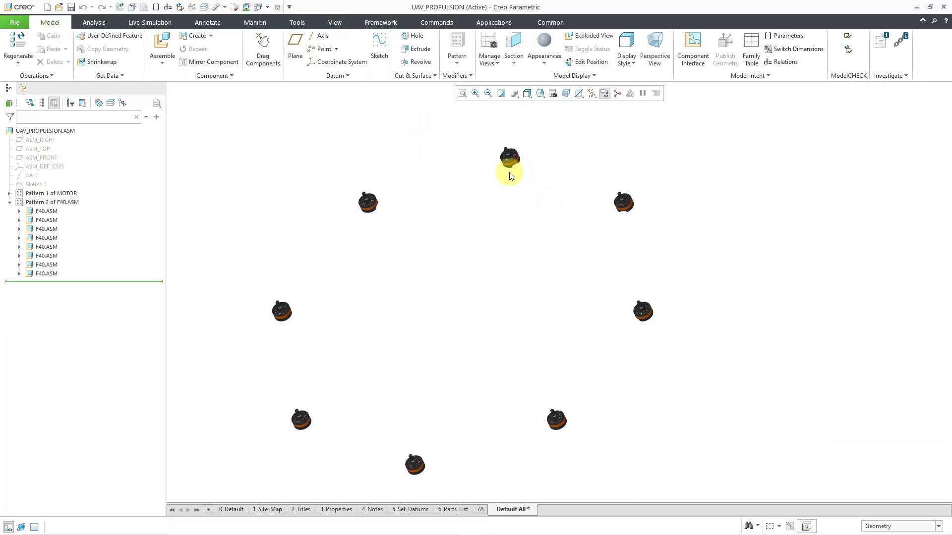
{"action": "scroll", "coordinate": [520, 171], "scroll_direction": "down", "scroll_amount": 2}
{"action": "mouse_move", "coordinate": [524, 166]}
{"action": "middle_mouse_down", "text": "shift"}
{"action": "mouse_move", "coordinate": [587, 140]}
{"action": "mouse_move", "coordinate": [587, 181]}
{"action": "mouse_move", "coordinate": [587, 165]}
{"action": "middle_mouse_up", "text": "shift"}
{"action": "scroll", "coordinate": [587, 165], "scroll_direction": "down", "scroll_amount": 3}
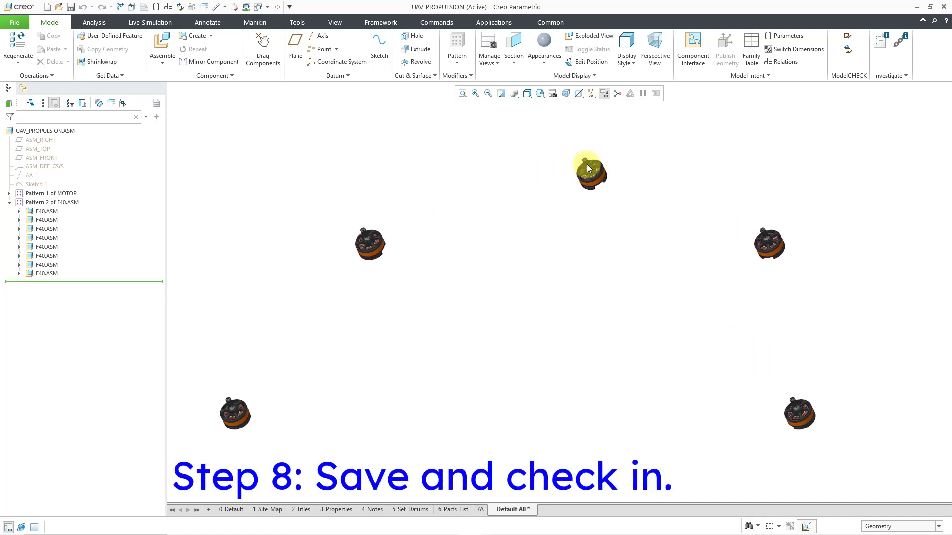